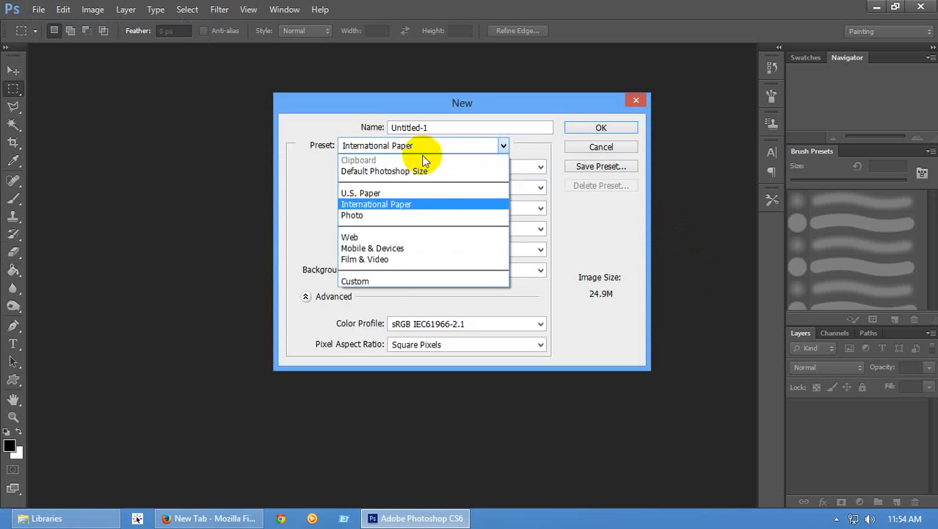
Create a new document with the Custom preset, 2000 by 2000 millimeters at 72 pixels/inch
left_click(367, 282)
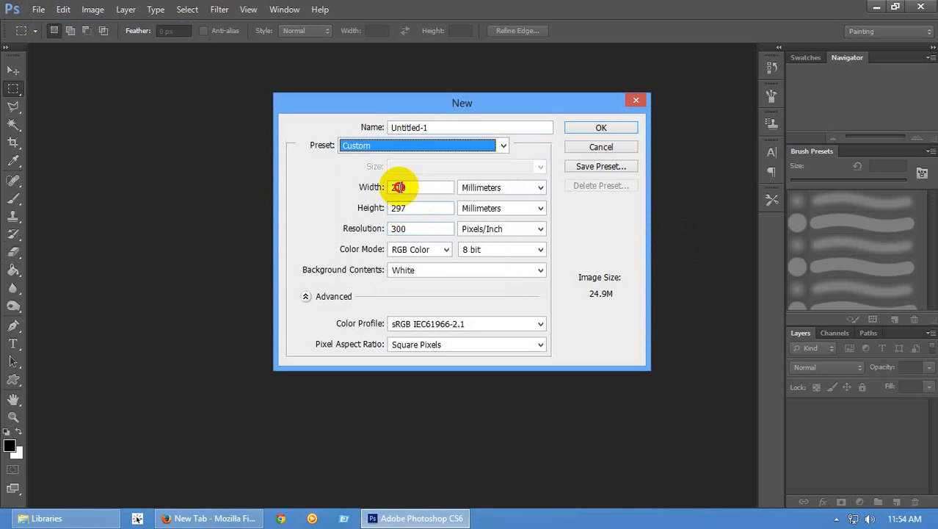
double_click(398, 186)
type("2000")
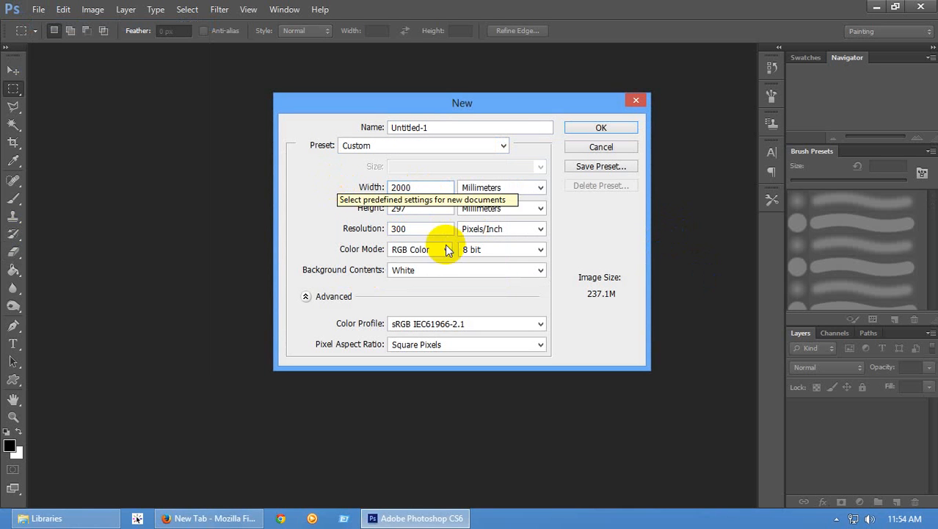
double_click(419, 206)
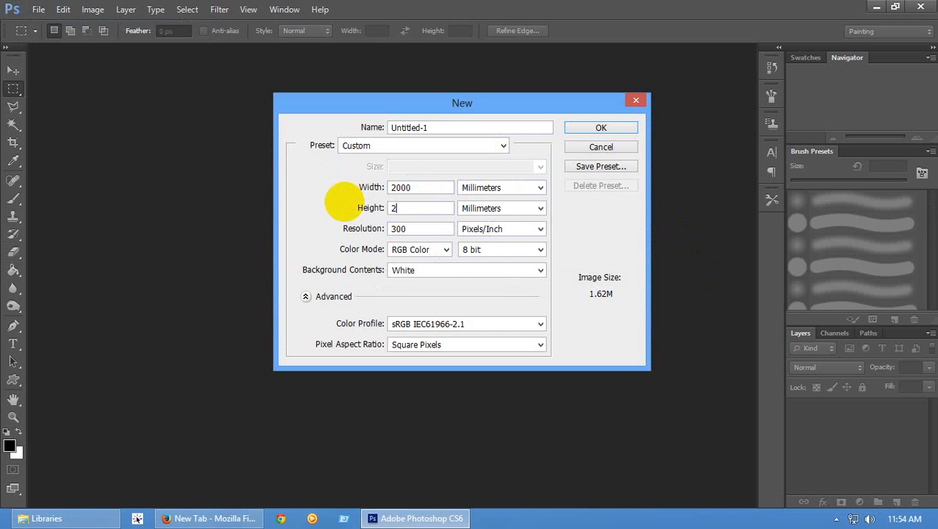
type("2000")
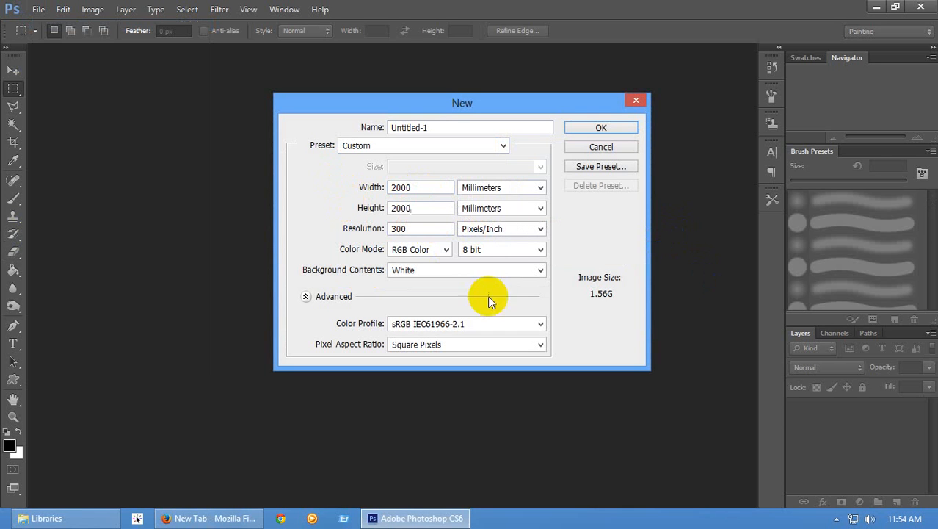
double_click(420, 228)
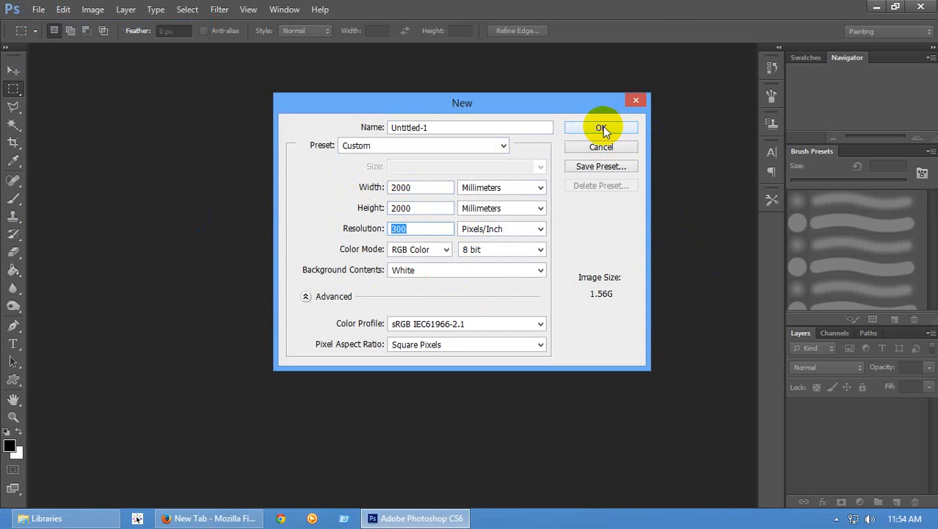
type("72")
left_click(633, 123)
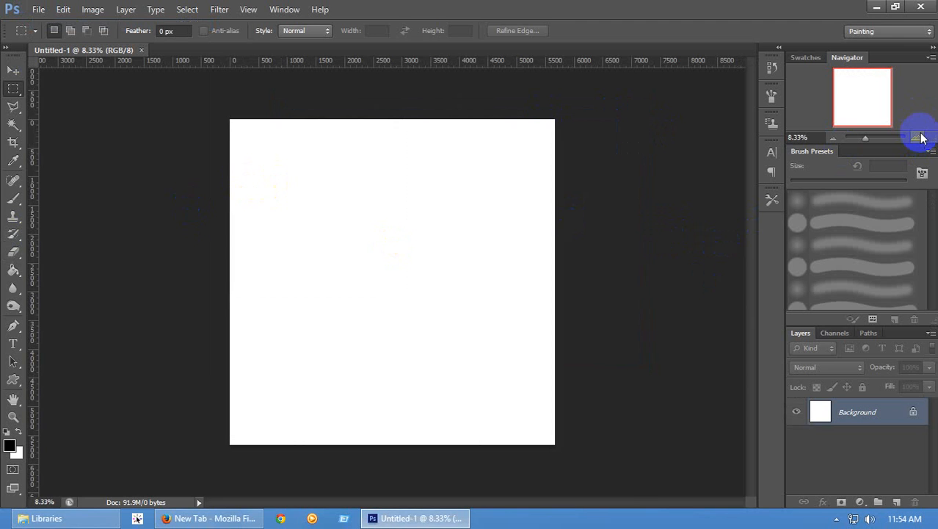
Switch to File Explorer, browse from Desktop through Graphics and Platinum to the class's Files folder, and place the Angry_Bird_red image on the canvas
left_click(919, 137)
left_click(46, 518)
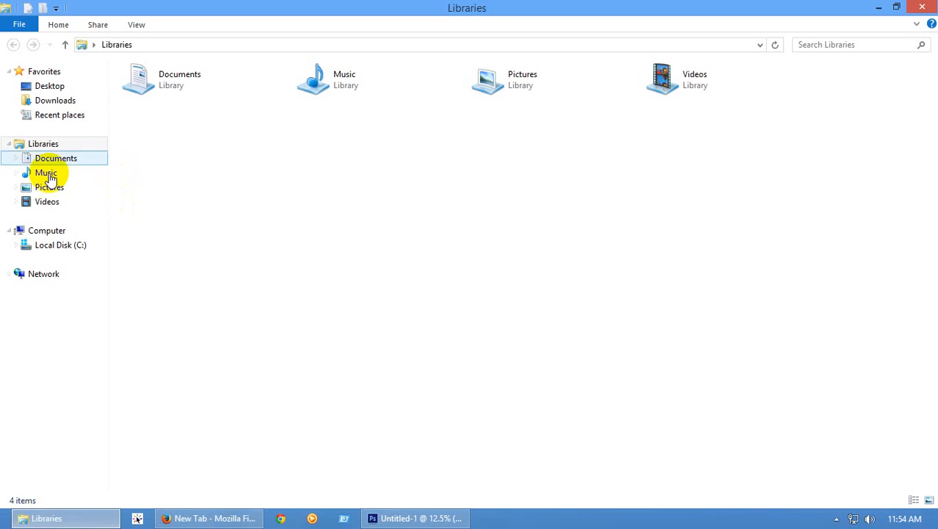
left_click(49, 86)
left_click(532, 124)
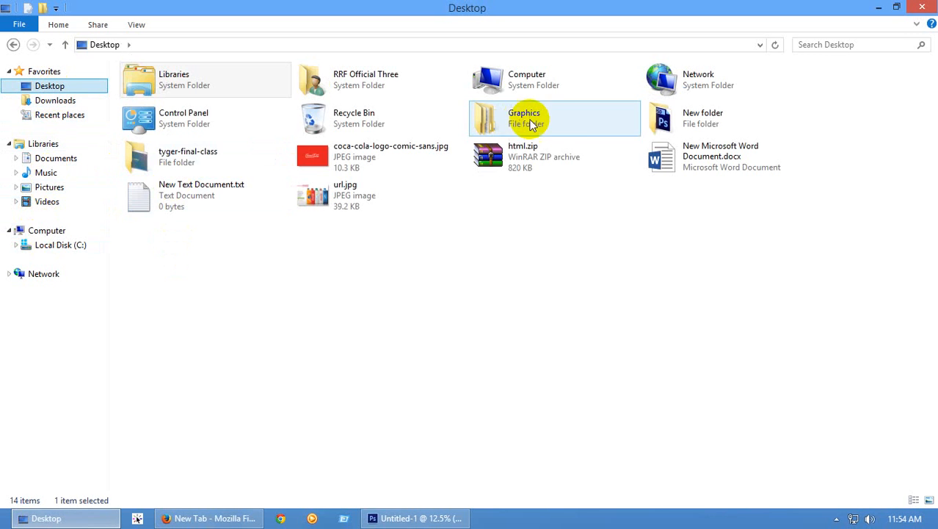
double_click(532, 123)
double_click(175, 84)
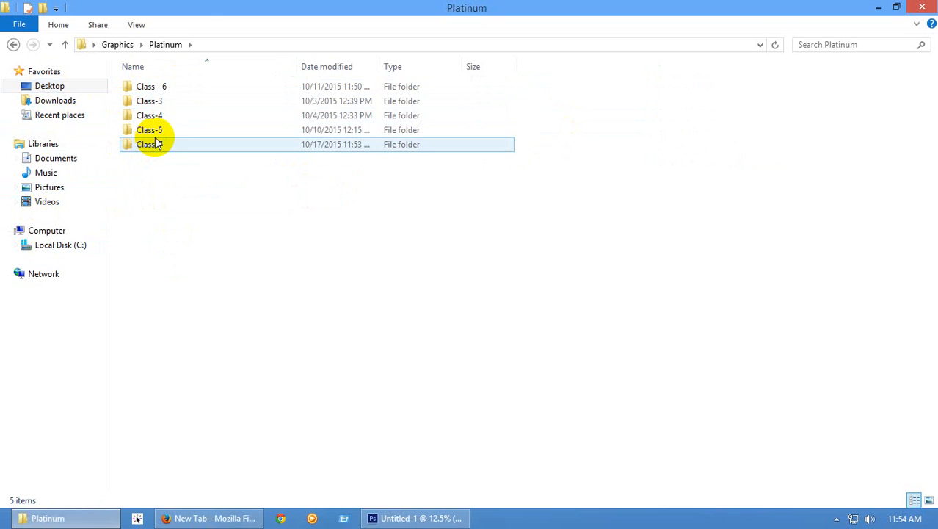
double_click(155, 143)
double_click(157, 88)
left_click_drag(155, 103, 367, 266)
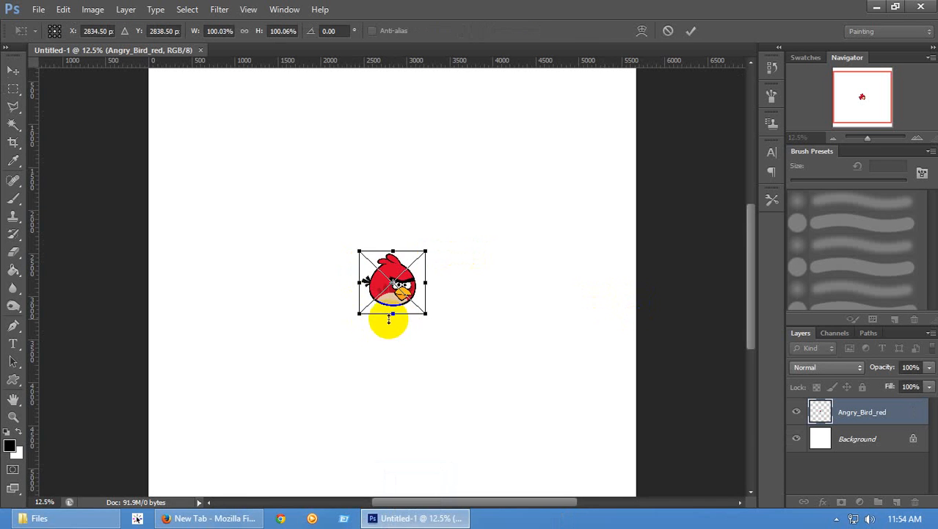
Enlarge the placed bird image around its centre to about 507% and commit the placement
left_click_drag(424, 313, 562, 442)
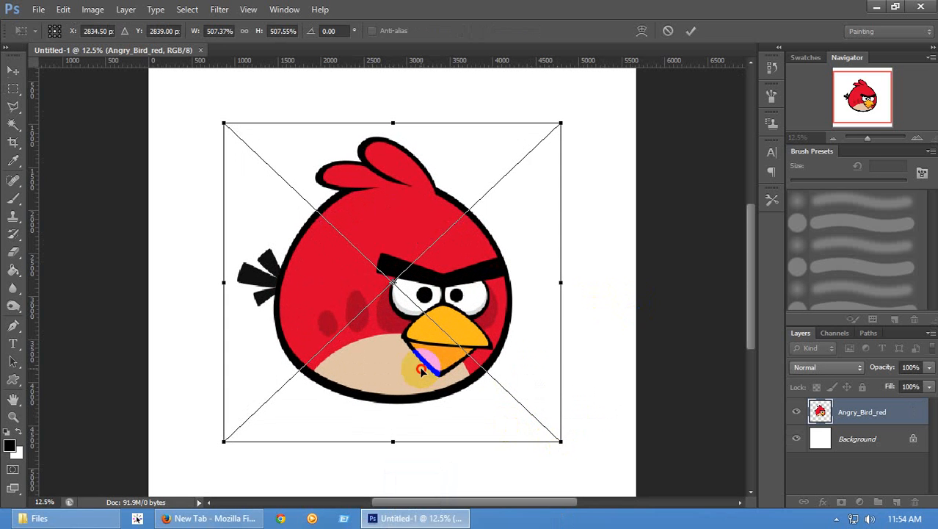
key("Return")
left_click_drag(872, 94, 871, 96)
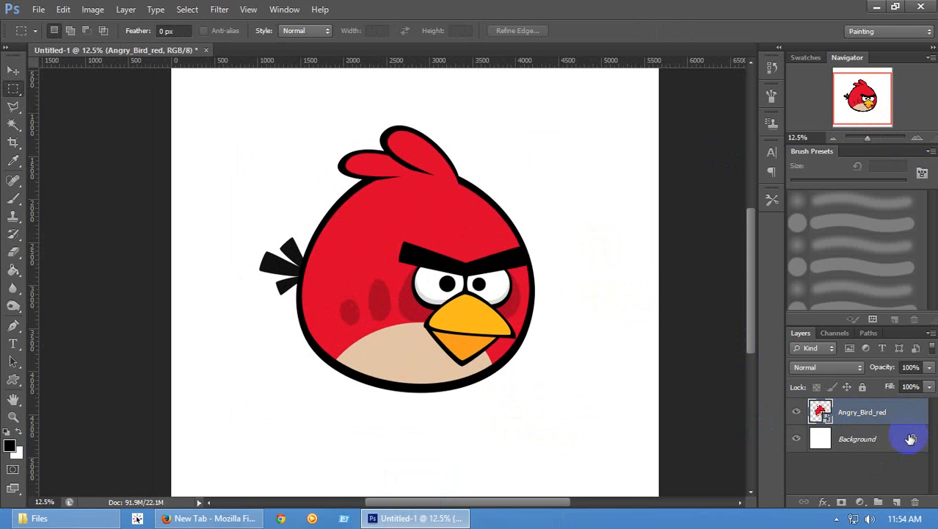
Lower the Angry_Bird_red layer's opacity to 37% and lock the layer completely
left_click(928, 368)
left_click_drag(927, 382, 887, 388)
left_click(848, 478)
left_click(890, 416)
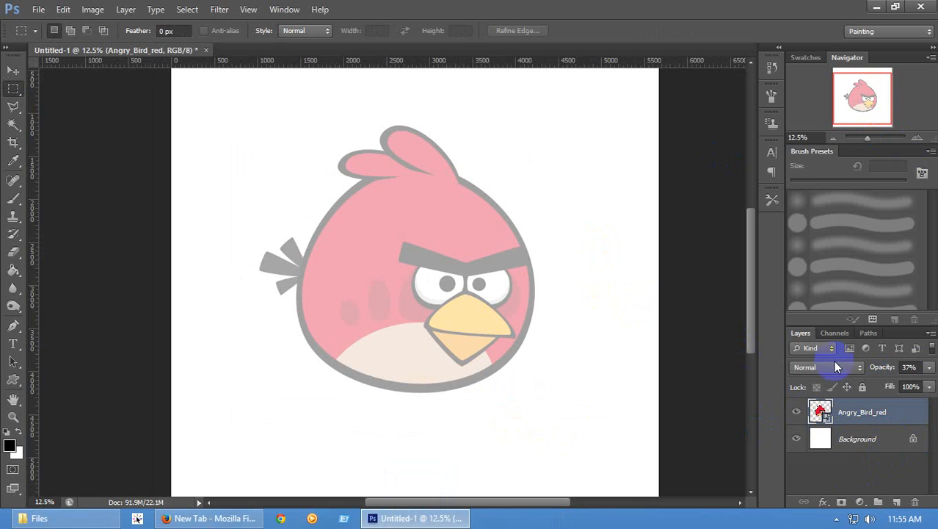
left_click(864, 387)
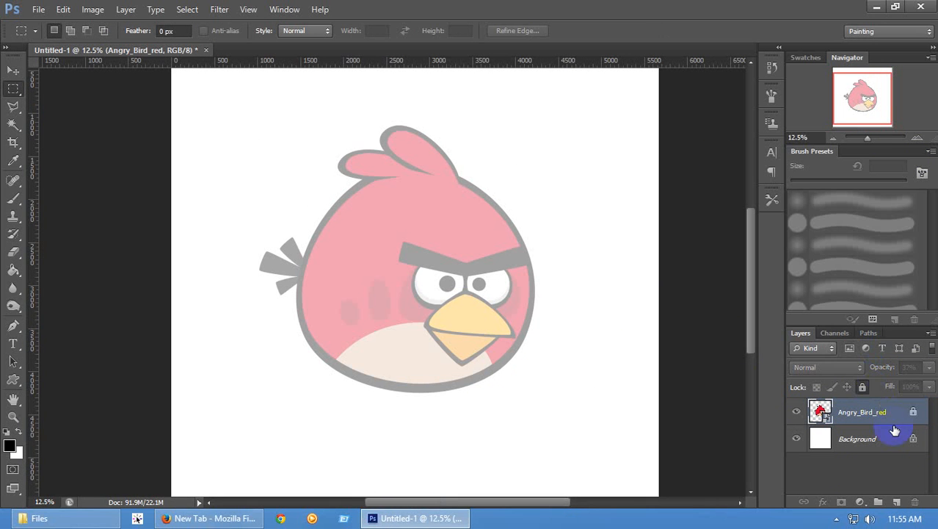
Add an empty layer above Angry_Bird_red and activate the Pen tool in a two-column toolbox
left_click(897, 502)
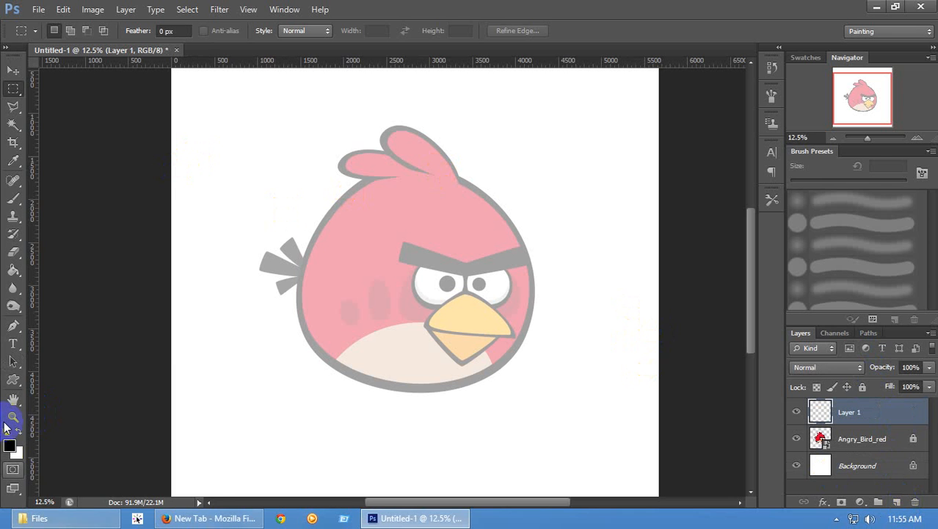
left_click(6, 54)
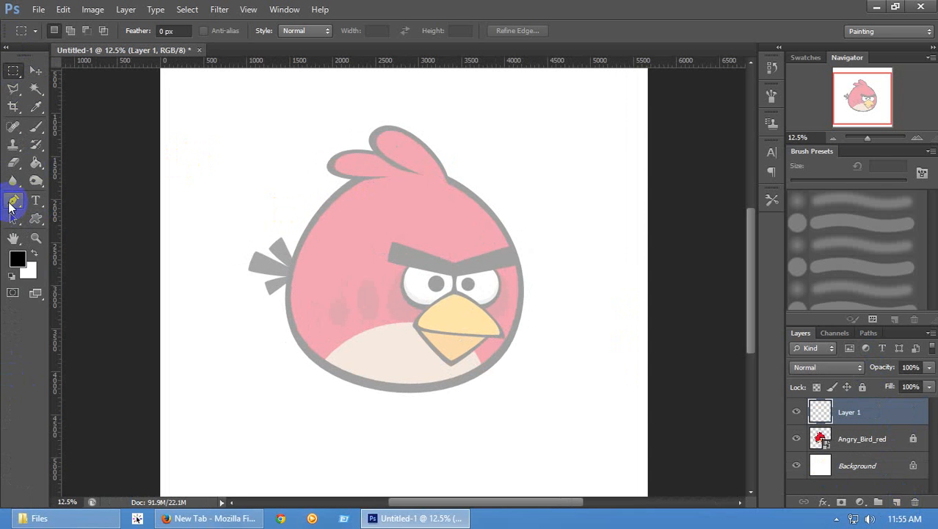
left_click(11, 208)
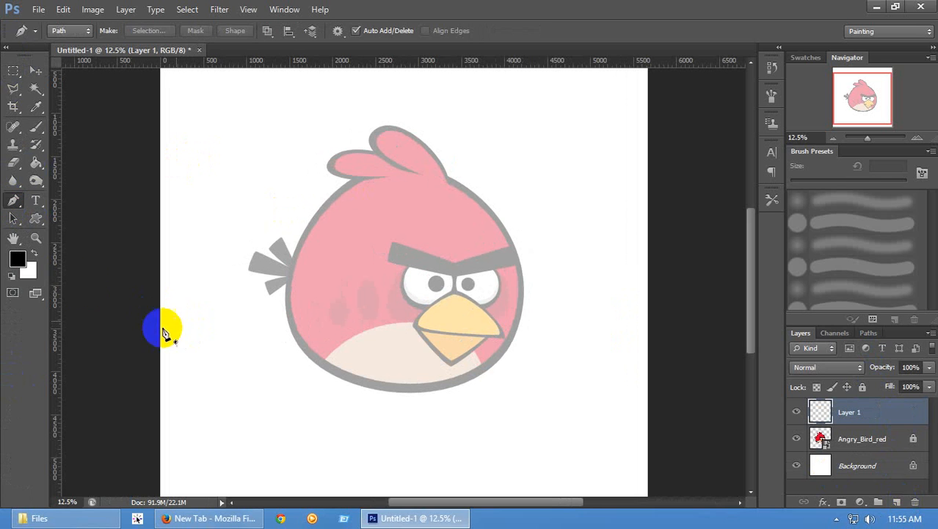
right_click(12, 207)
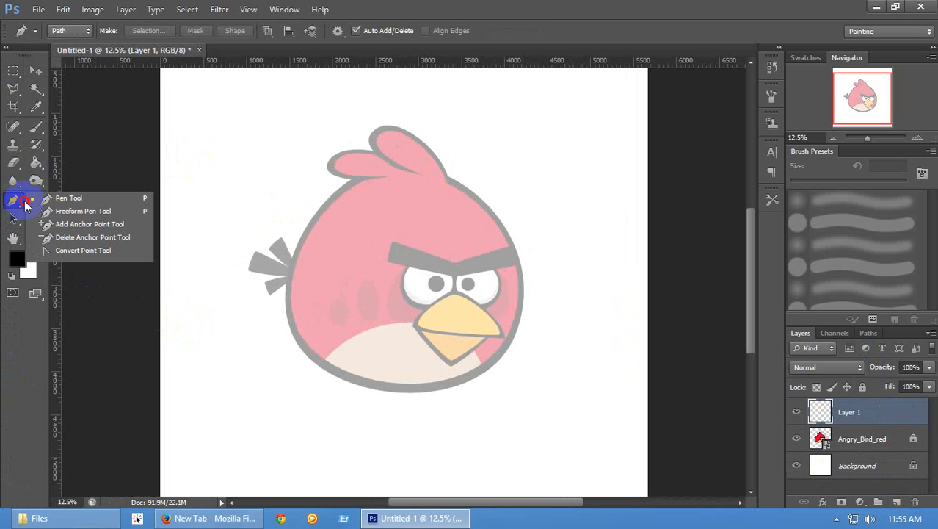
left_click(94, 199)
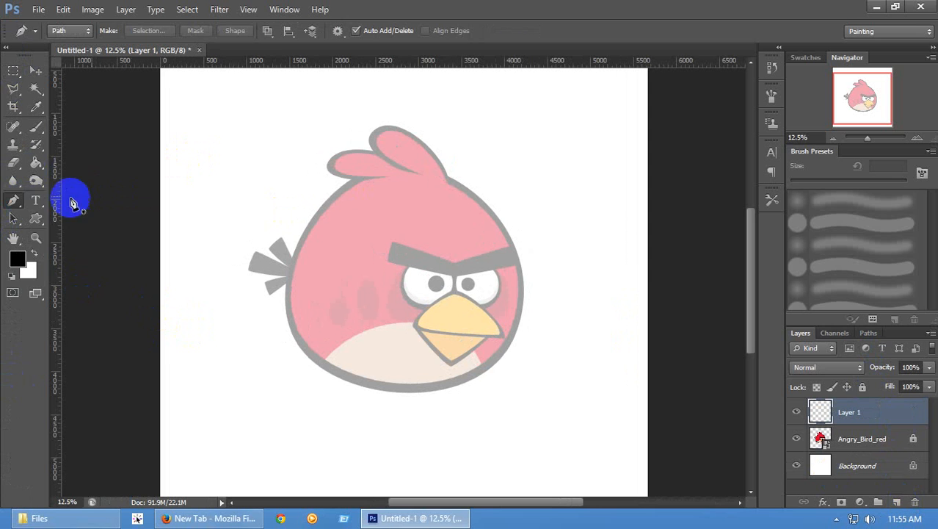
right_click(13, 199)
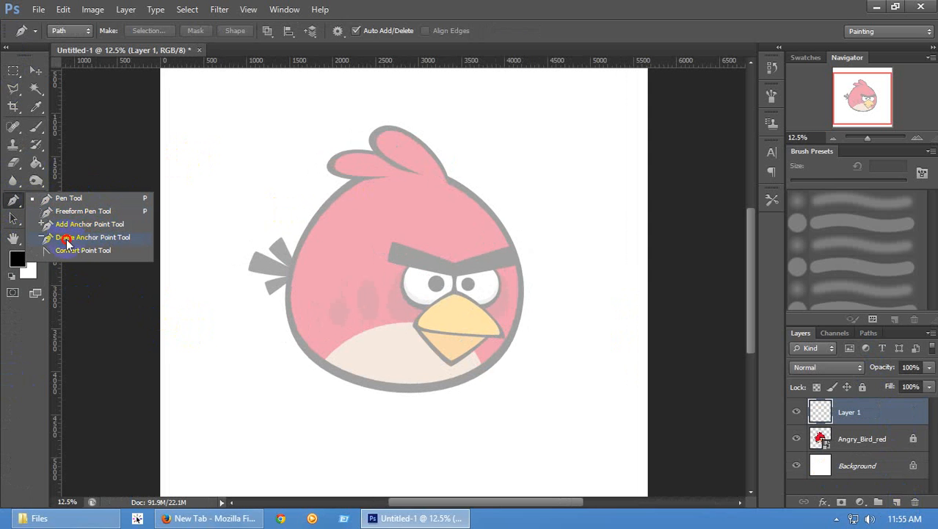
left_click(12, 205)
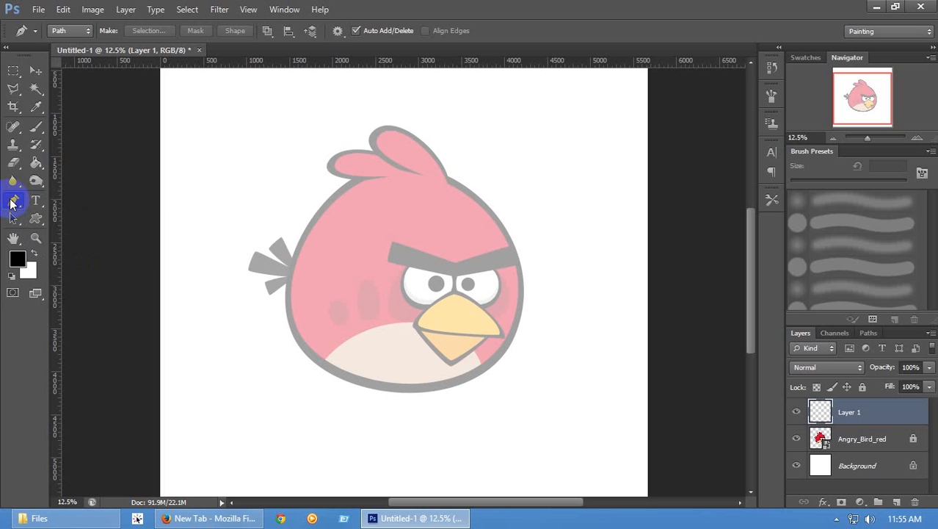
right_click(14, 202)
left_click(49, 199)
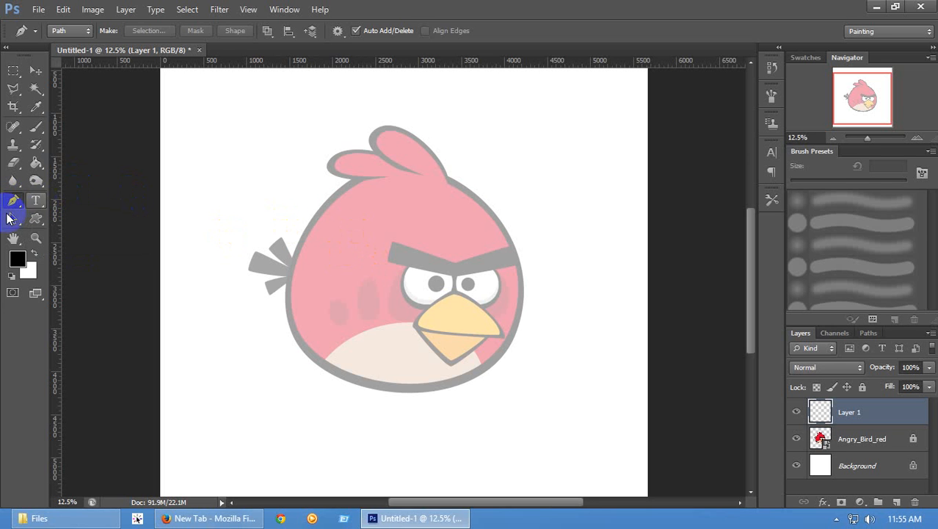
Examine the faded bird's outline at closer range, from the head feathers down to the tail and belly
left_click(918, 138)
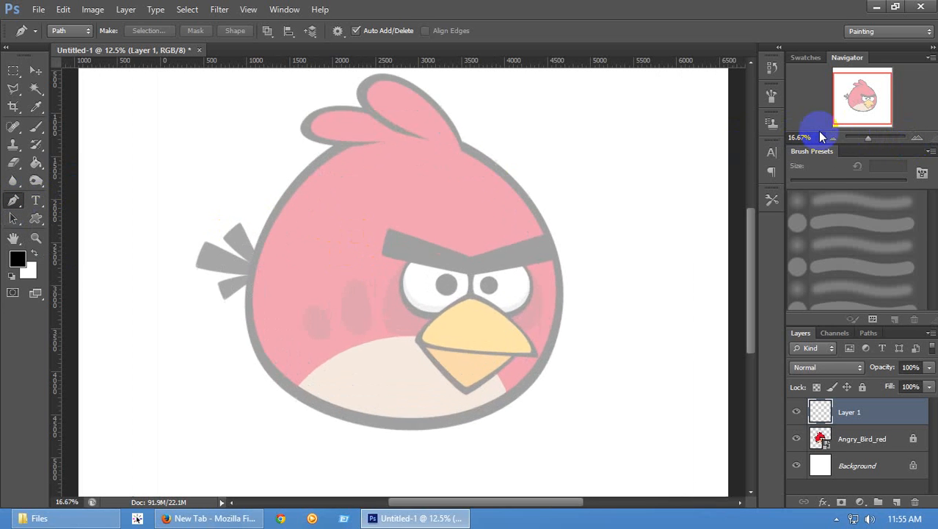
left_click(833, 138)
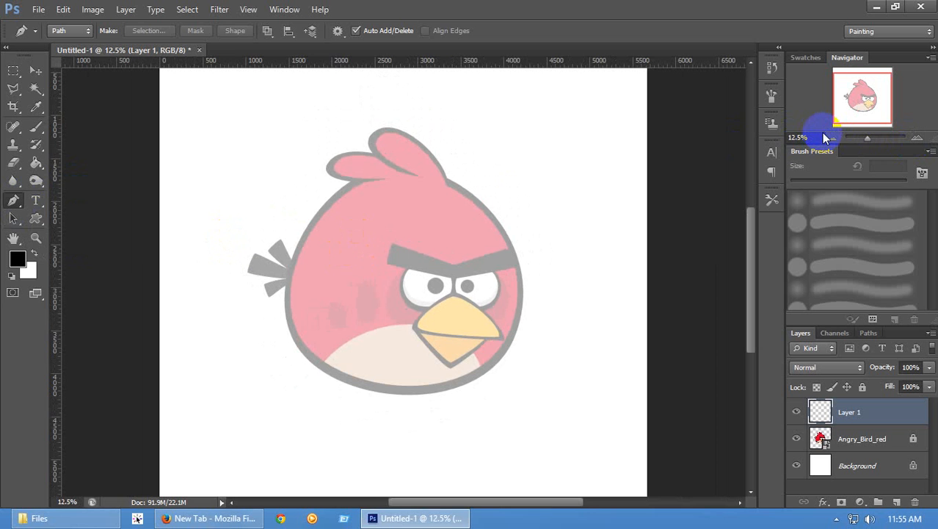
left_click_drag(853, 104, 853, 124)
left_click(917, 139)
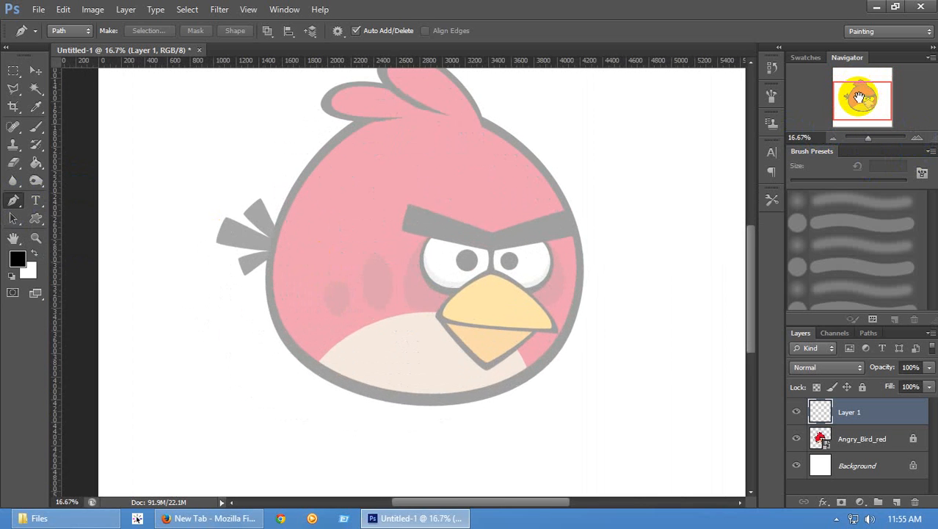
left_click_drag(857, 90, 857, 86)
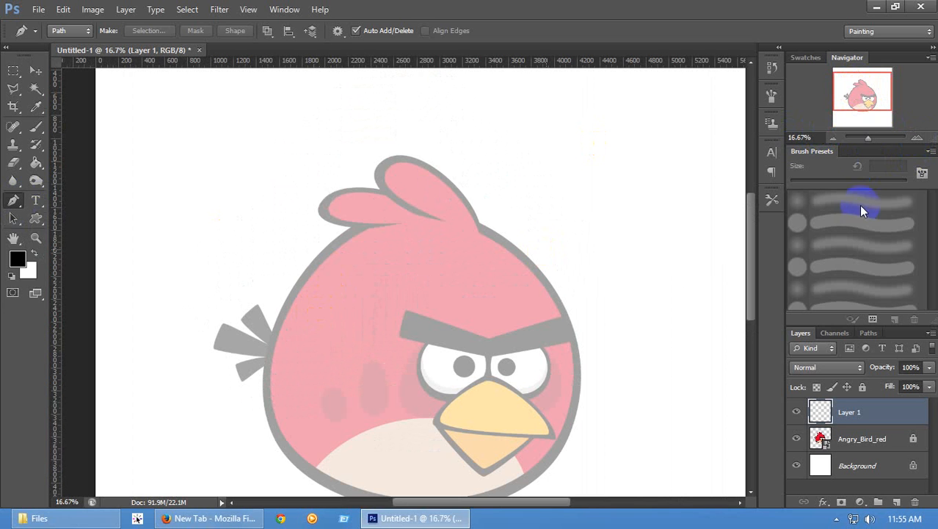
left_click(870, 100)
left_click_drag(869, 100, 867, 105)
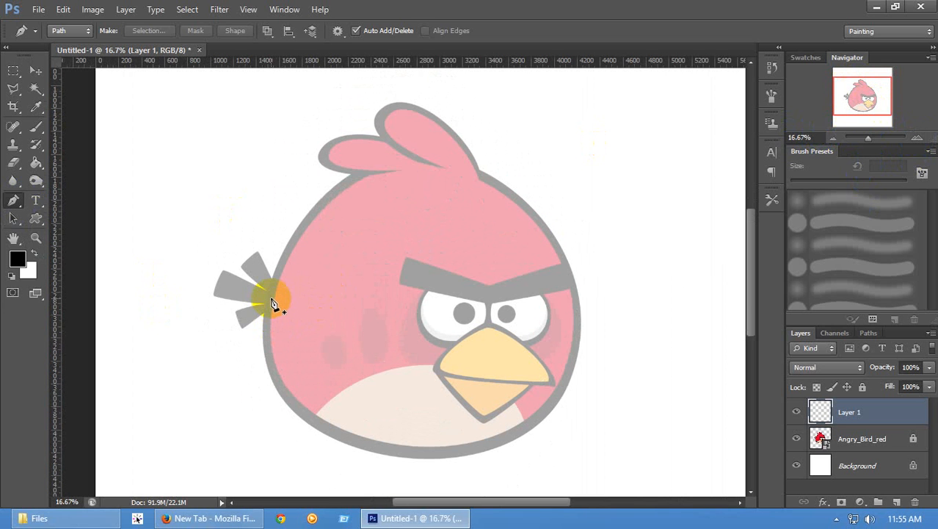
left_click(879, 106)
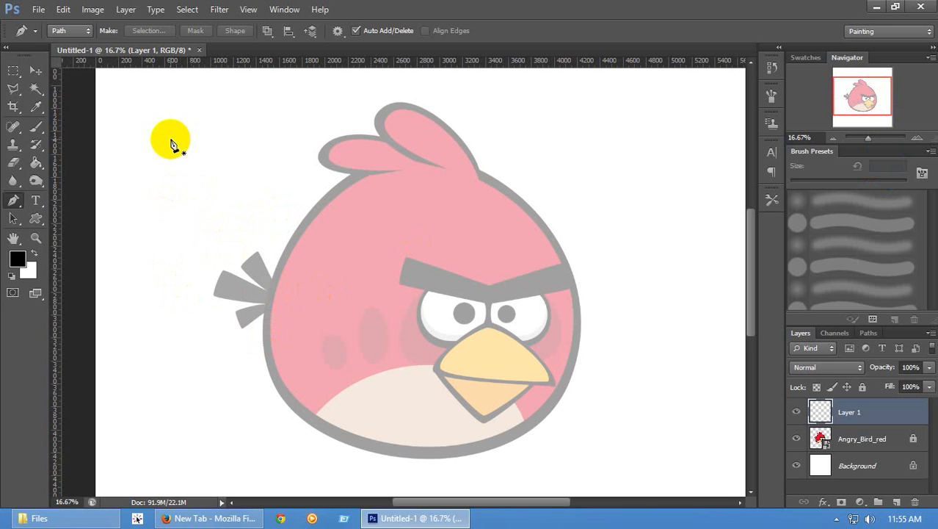
Hide the Angry_Bird_red layer, then draw a closed triangular practice path on the blank canvas and dismiss it
left_click(796, 438)
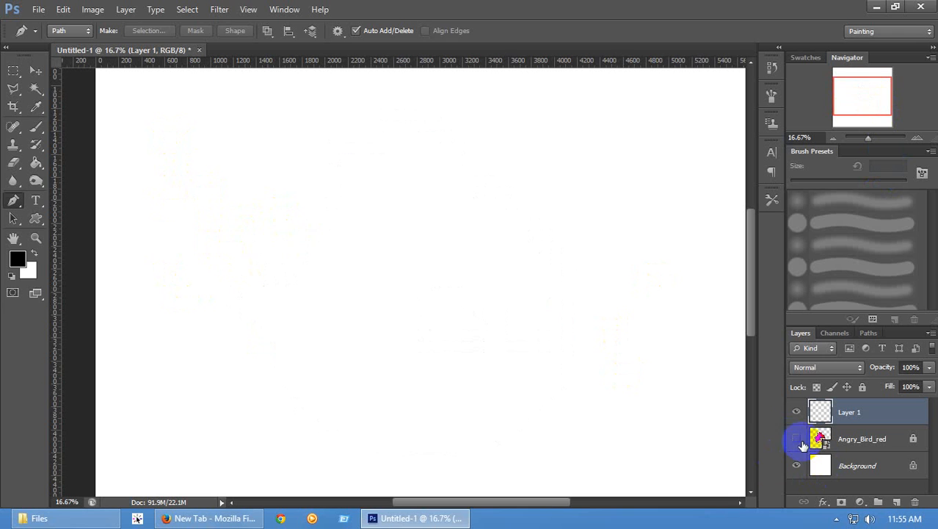
left_click(229, 225)
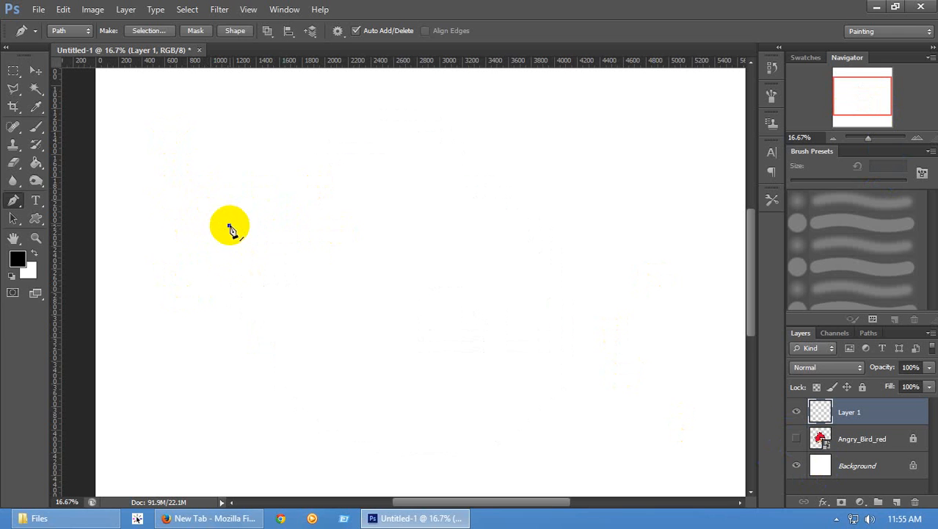
left_click(513, 194)
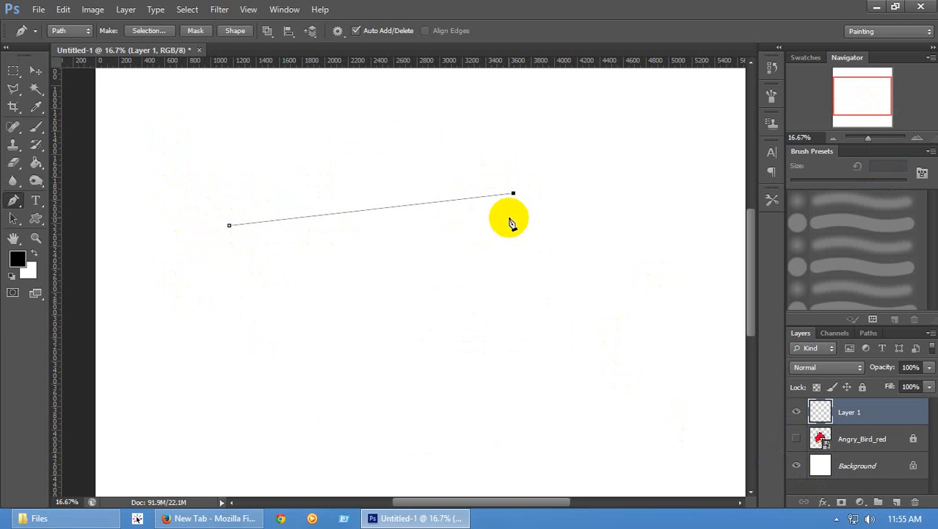
left_click(366, 309)
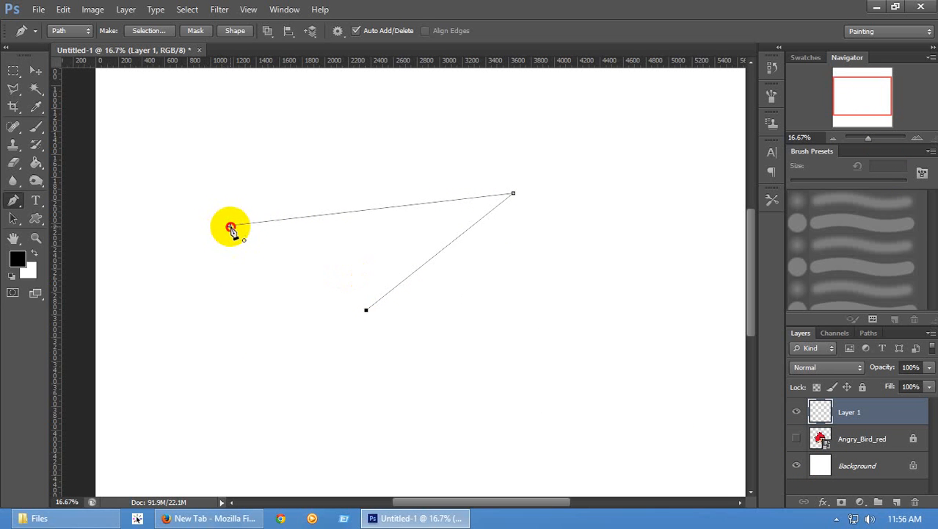
left_click(229, 227)
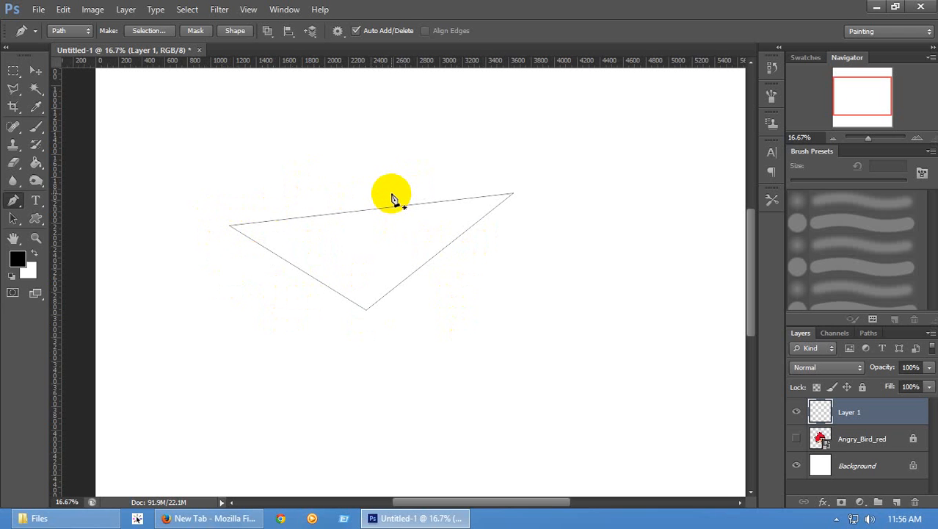
key("Return")
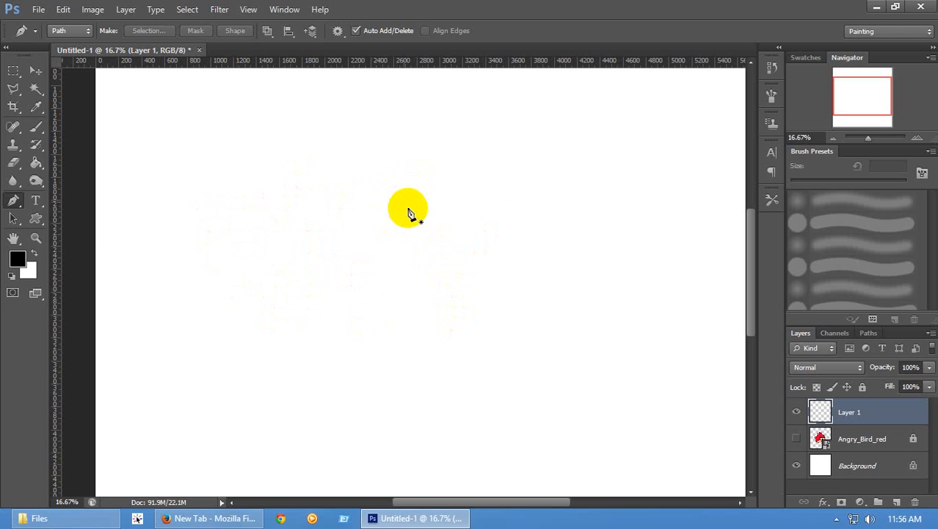
left_click(11, 90)
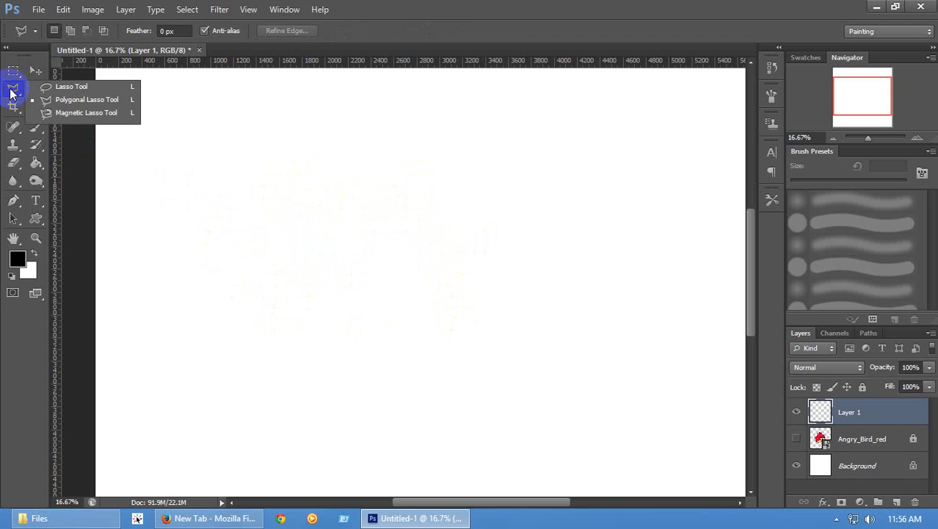
left_click(12, 94)
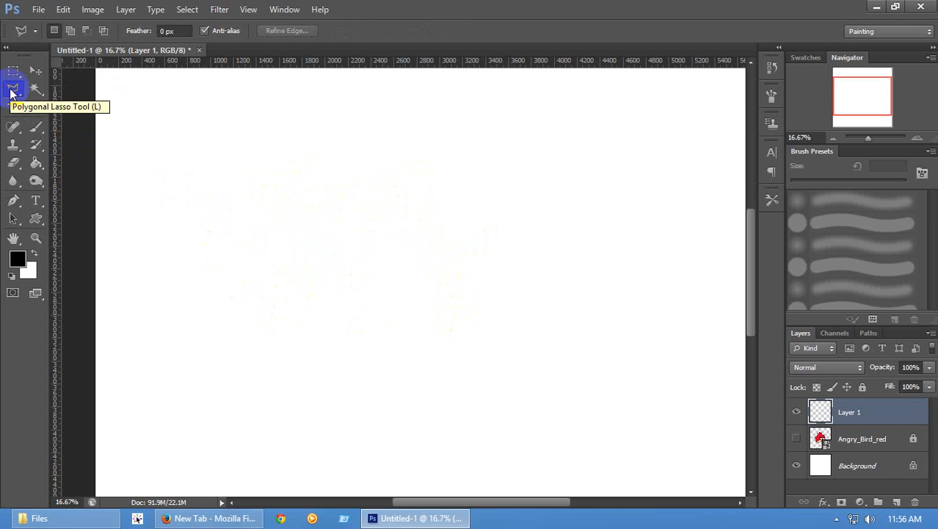
left_click(13, 200)
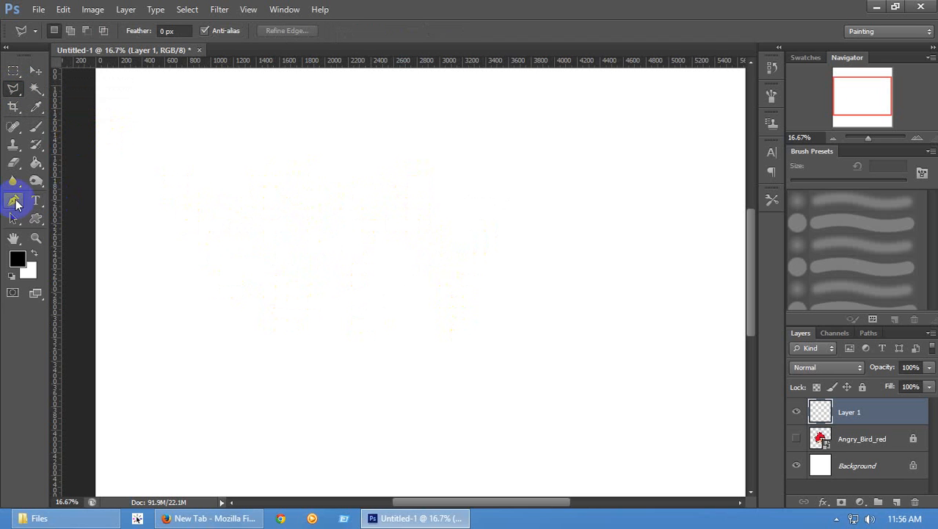
Draw a curved practice segment across the blank canvas with the Pen tool, and delete its end anchor
left_click(211, 238)
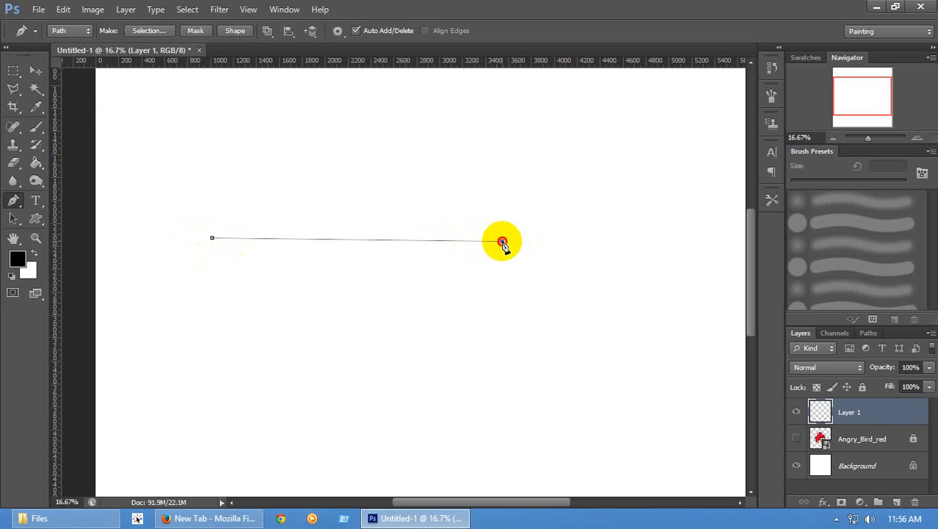
left_click_drag(502, 241, 607, 358)
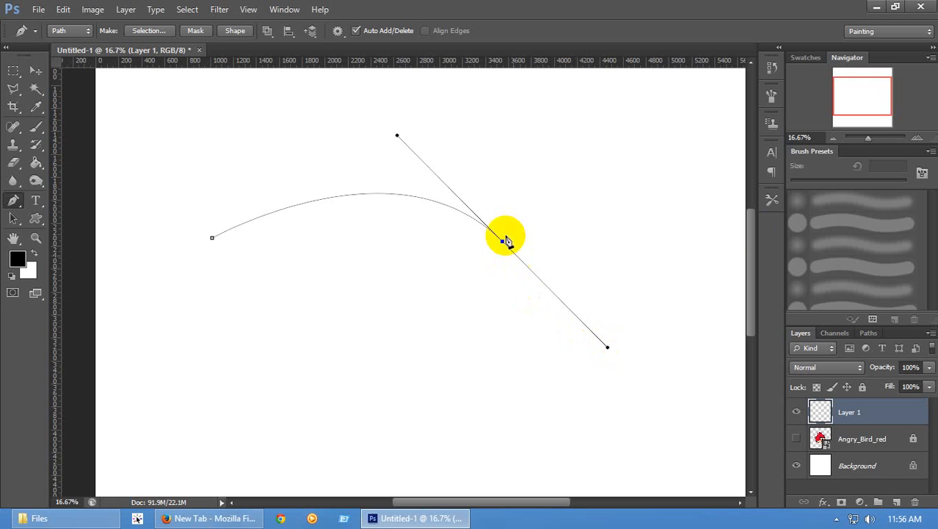
mouse_move(751, 261)
left_mouse_down()
mouse_move(748, 247)
mouse_move(749, 258)
left_mouse_up()
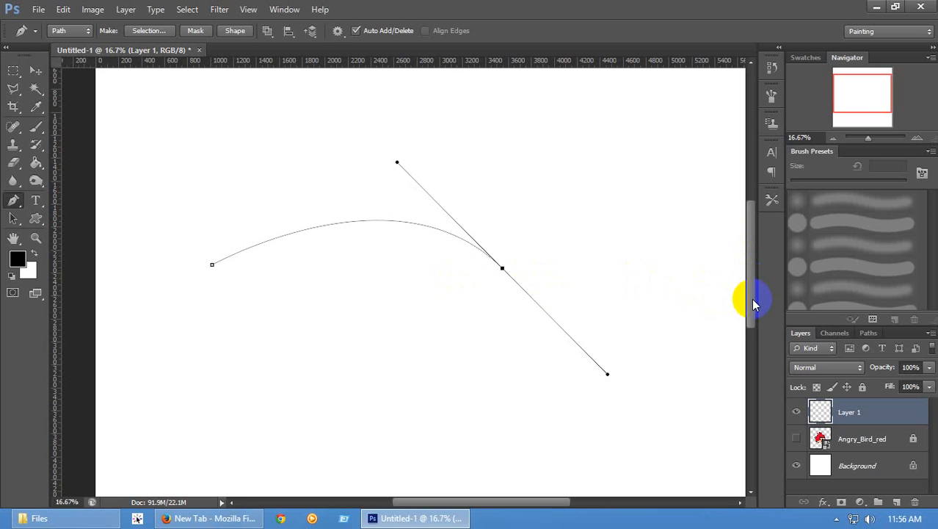
mouse_move(749, 300)
left_mouse_down()
mouse_move(747, 310)
mouse_move(756, 304)
left_mouse_up()
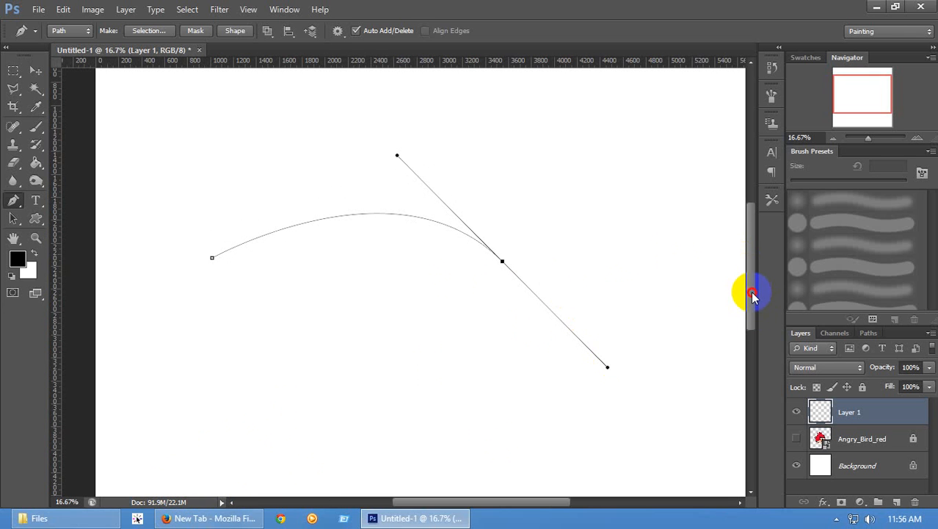
mouse_move(752, 294)
left_mouse_down()
mouse_move(744, 304)
mouse_move(748, 293)
left_mouse_up()
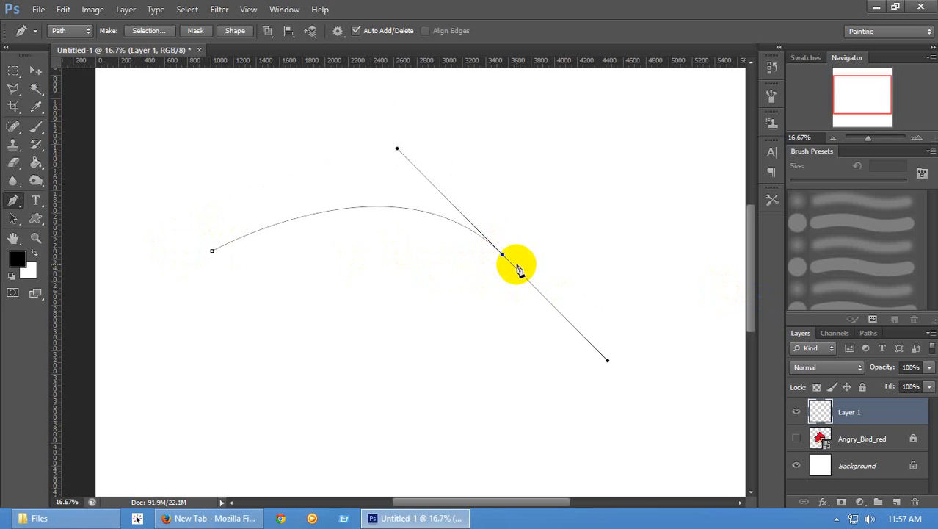
key("Delete")
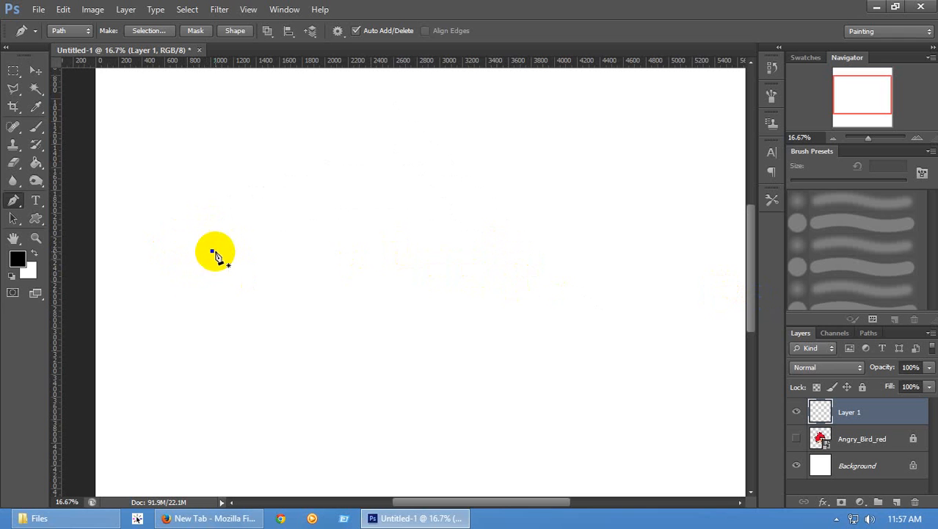
Draw a new arched segment from the remaining anchor to a smooth end anchor level with it
left_click(212, 251)
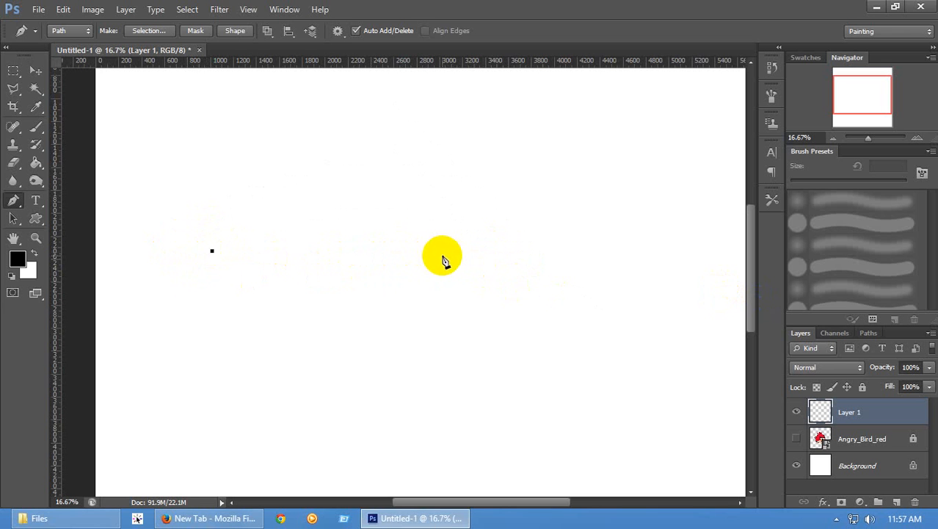
left_click_drag(442, 251, 541, 393)
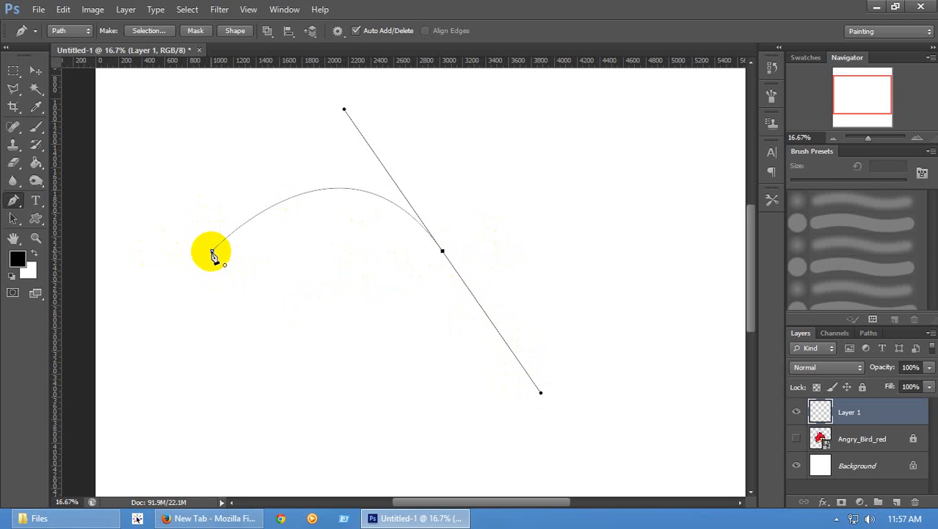
Try closing the arched path at its start anchor with the end anchor's outgoing handle intact, undoing each attempt
left_click(213, 254)
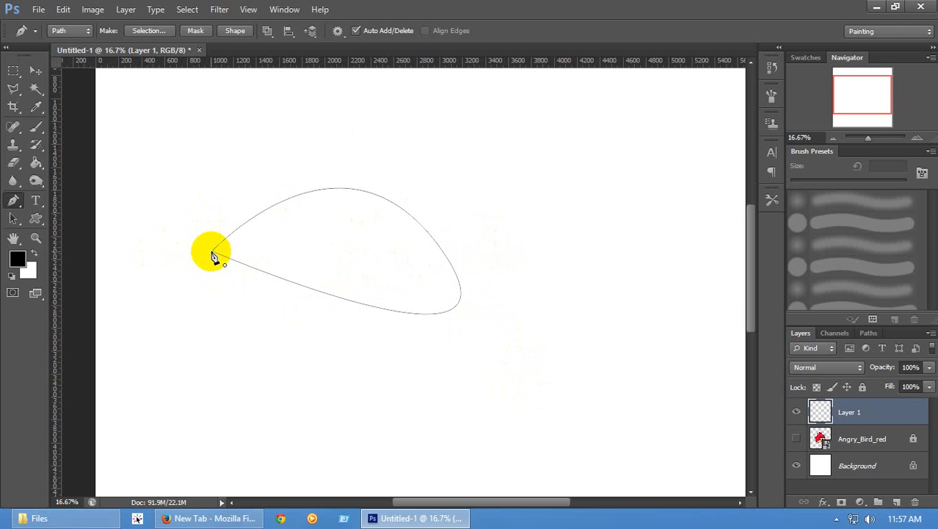
key("ctrl+z")
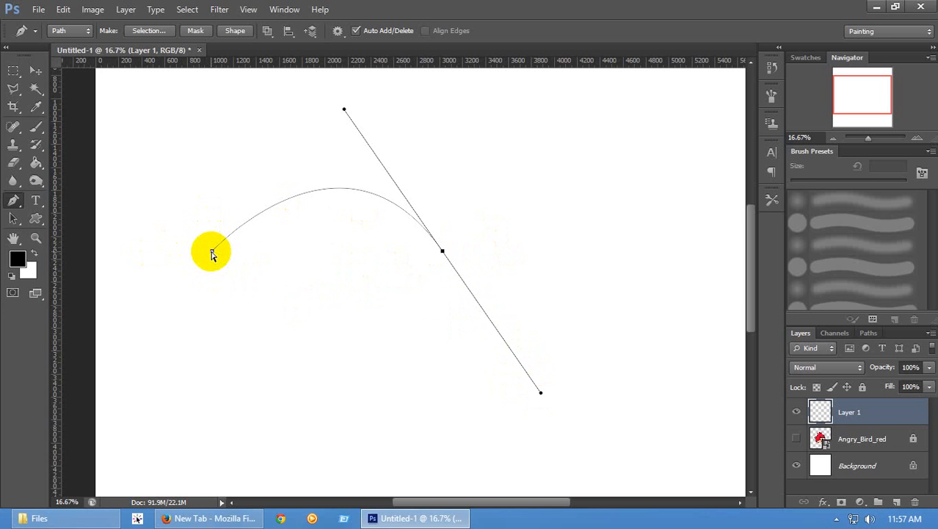
left_click(212, 253)
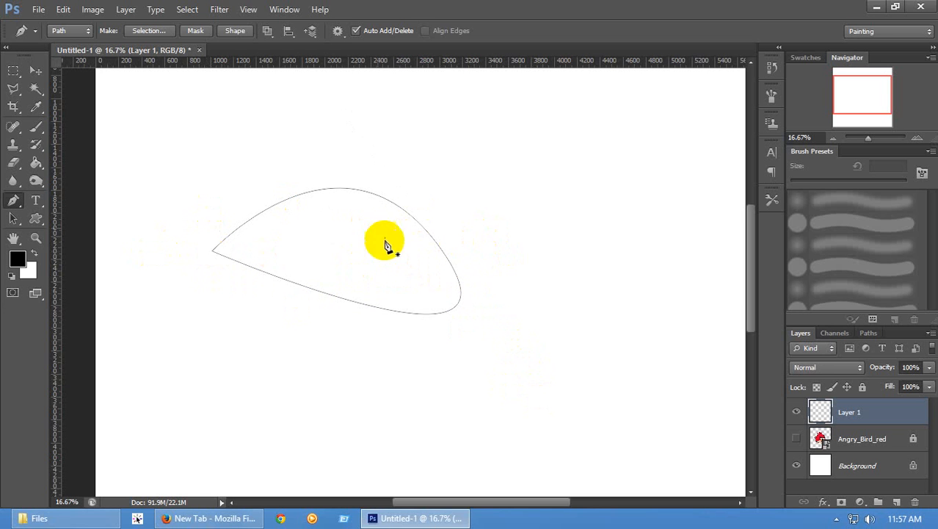
key("ctrl+z")
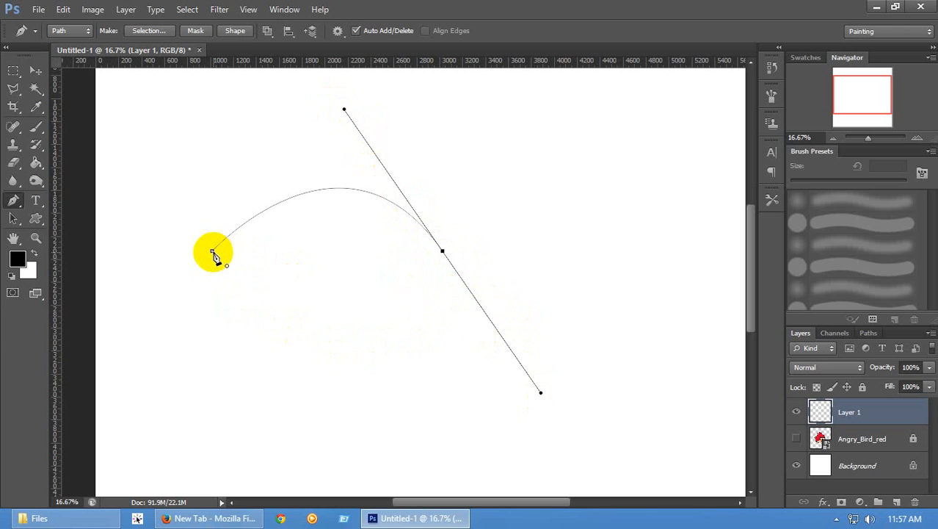
left_click(213, 252)
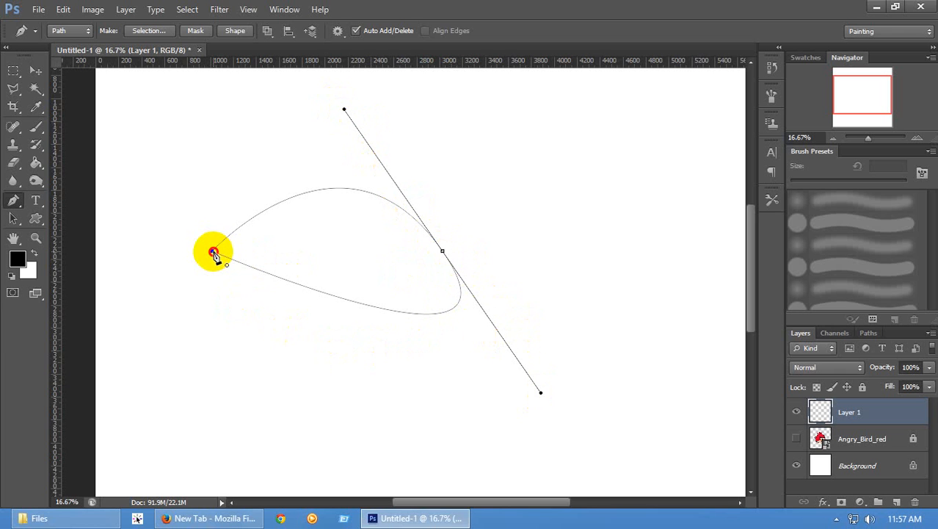
left_click(213, 252)
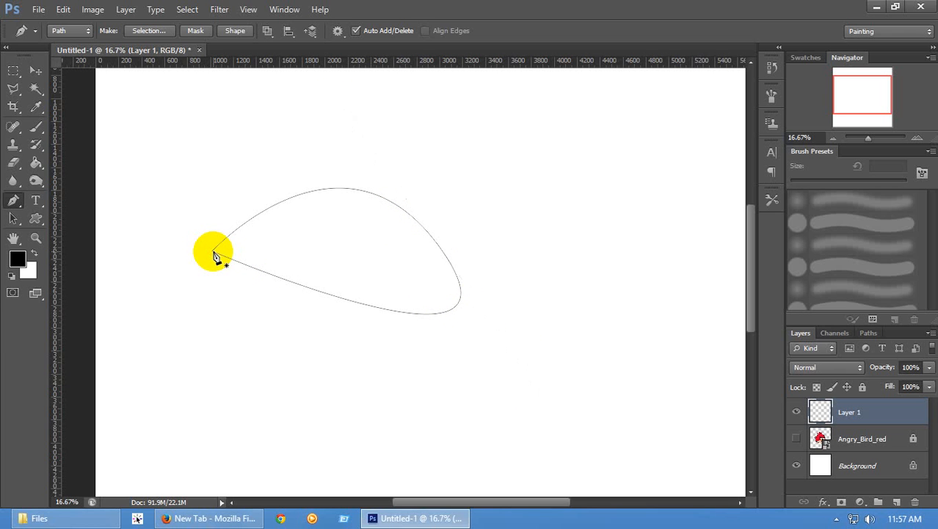
key("ctrl+z")
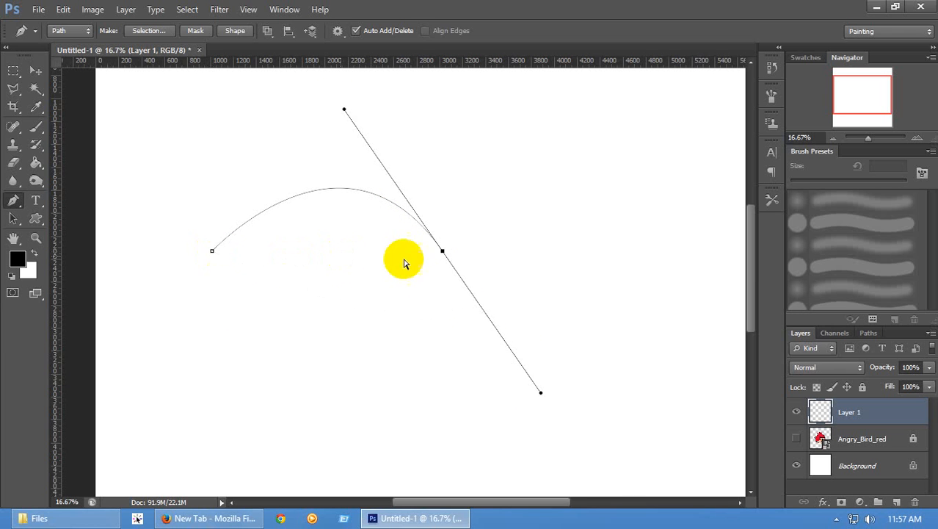
Remove the outgoing direction handle from the arch's end anchor and close the path with a straight base
left_click(443, 252, "alt")
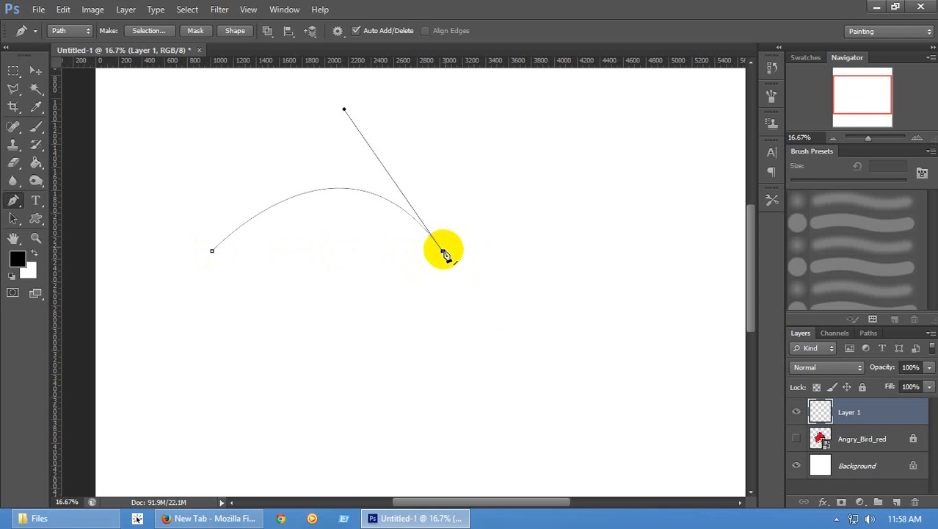
key("ctrl+z")
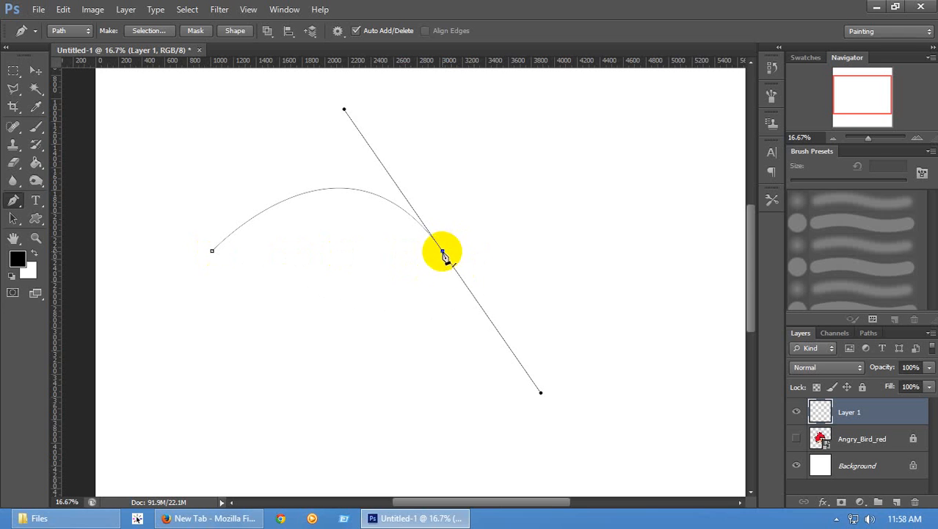
left_click(455, 268)
key("ctrl+z")
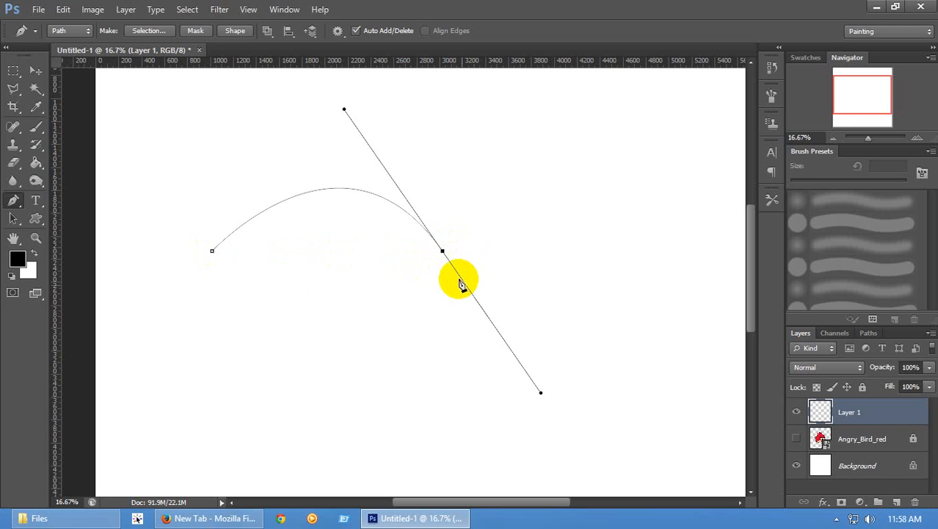
left_click(444, 254)
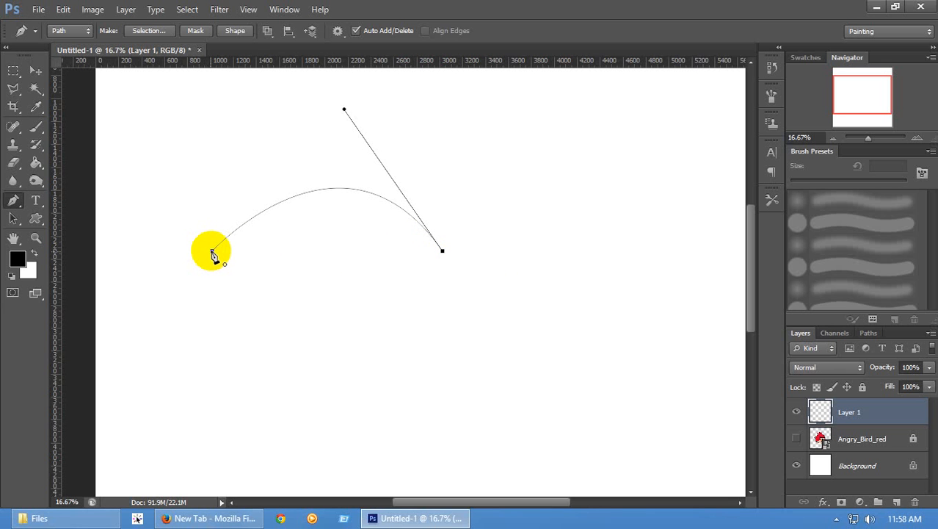
left_click(213, 251)
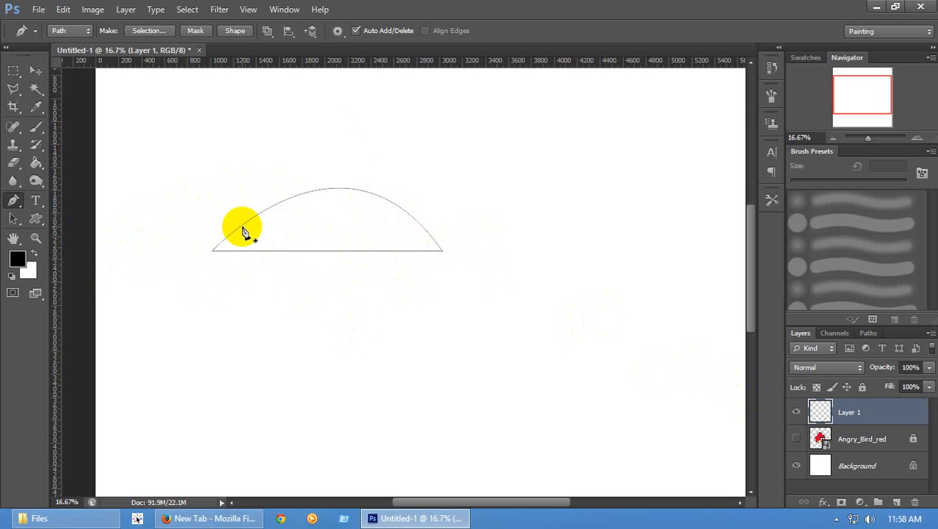
Dismiss the practice path and show the Angry_Bird_red layer again
left_click(854, 421)
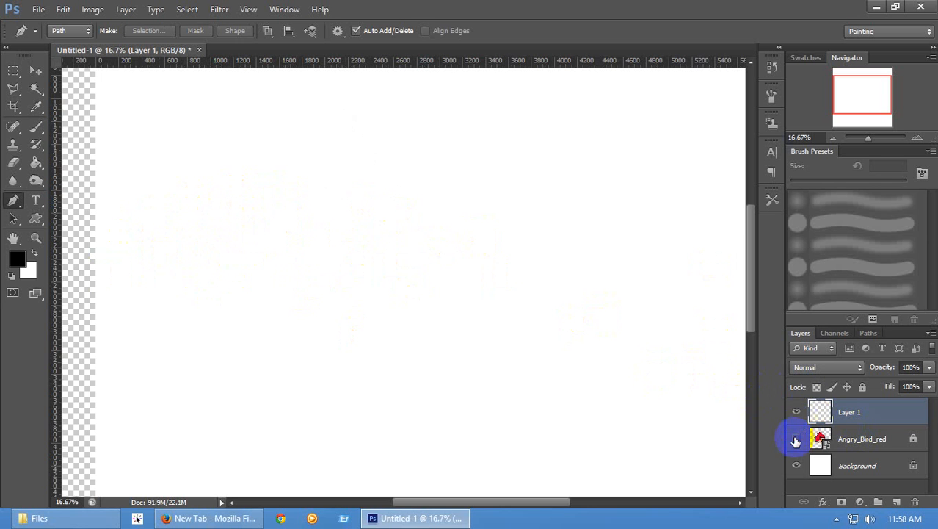
left_click(796, 440)
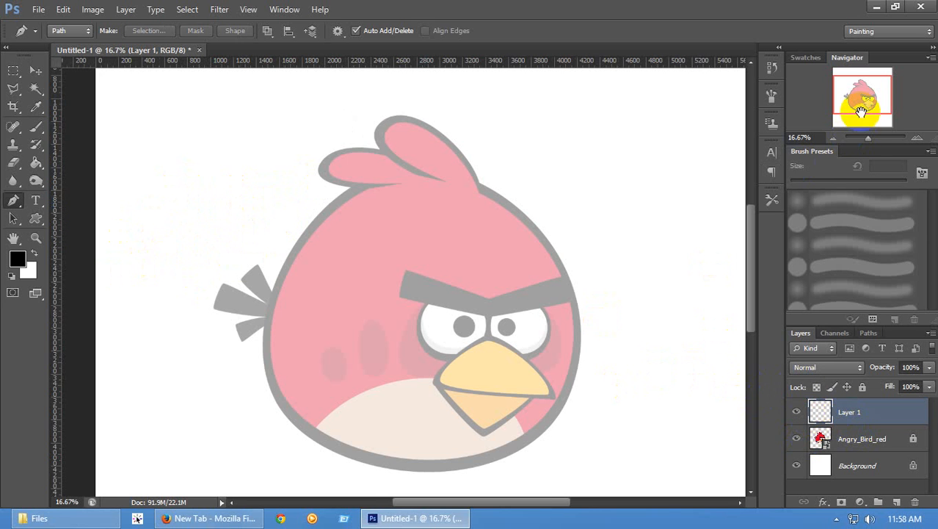
left_click_drag(861, 110, 863, 117)
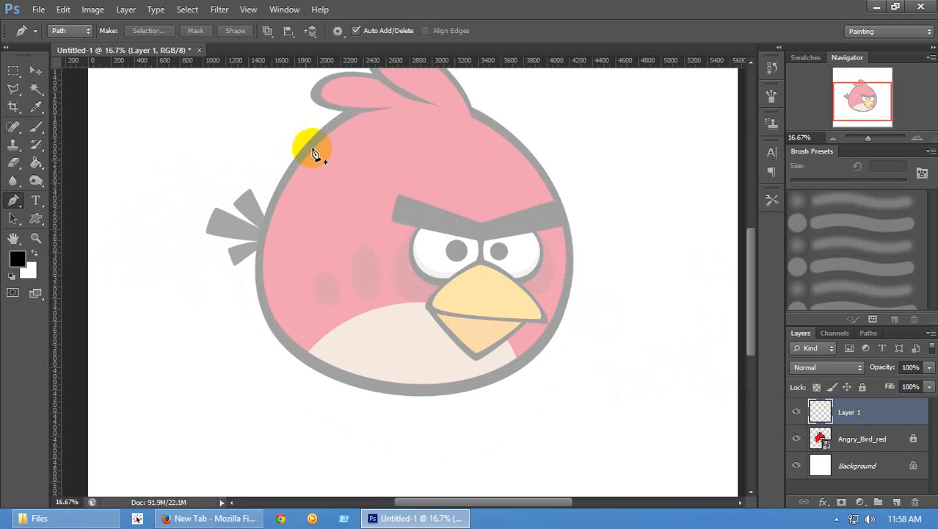
Trace the bird's back from the tail to the head feathers with short segments, then delete the path and Layer 1
left_click(262, 234)
left_click(279, 192)
left_click(285, 181)
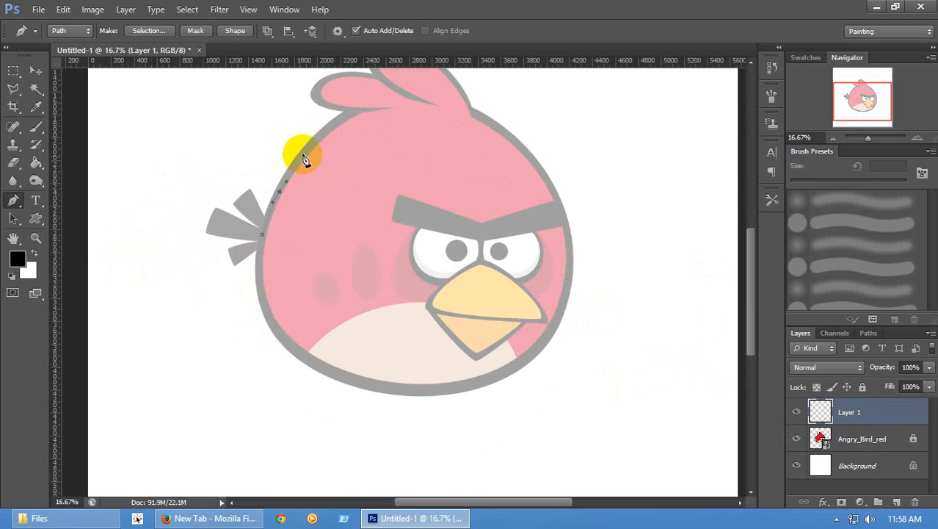
left_click(309, 151)
left_click_drag(335, 124, 353, 111)
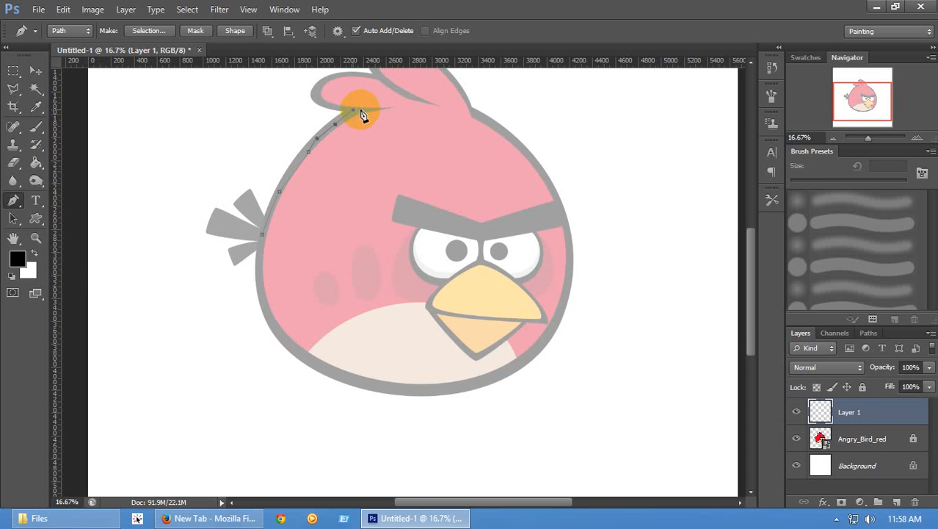
key("Delete")
key("Delete")
key("Delete")
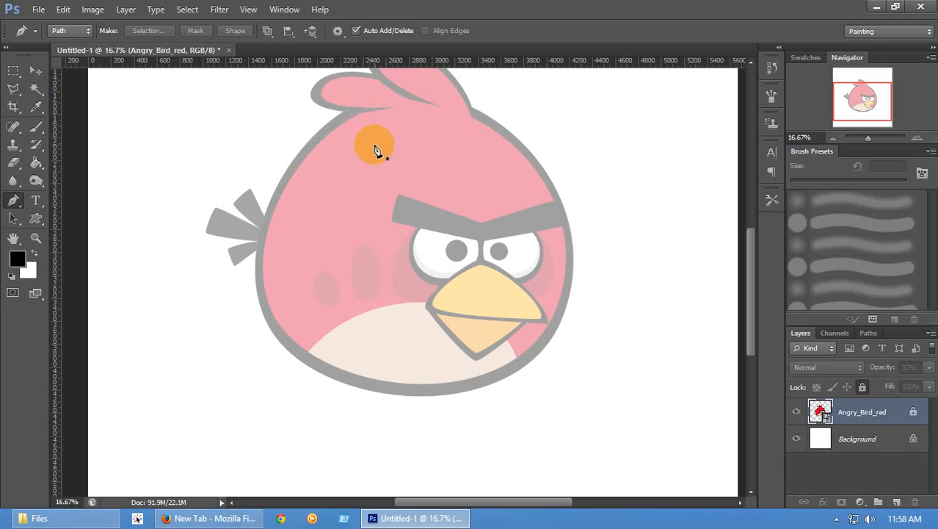
Trace the lower part of the bird's back above the tail with closely spaced anchors, then delete that path
left_click_drag(751, 285, 751, 264)
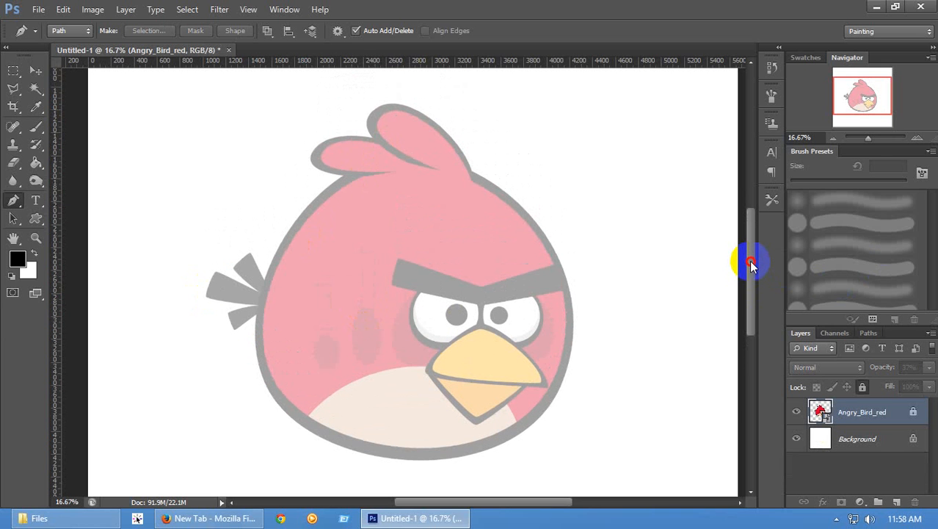
left_click_drag(750, 265, 754, 262)
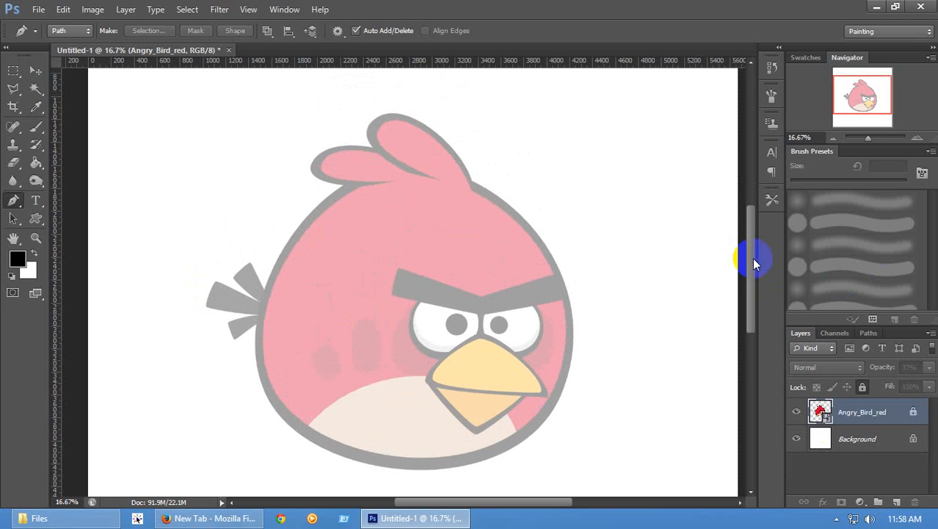
left_click(262, 310)
left_click(268, 296)
left_click(273, 277)
left_click(279, 266)
left_click_drag(293, 248, 296, 245)
key("Delete")
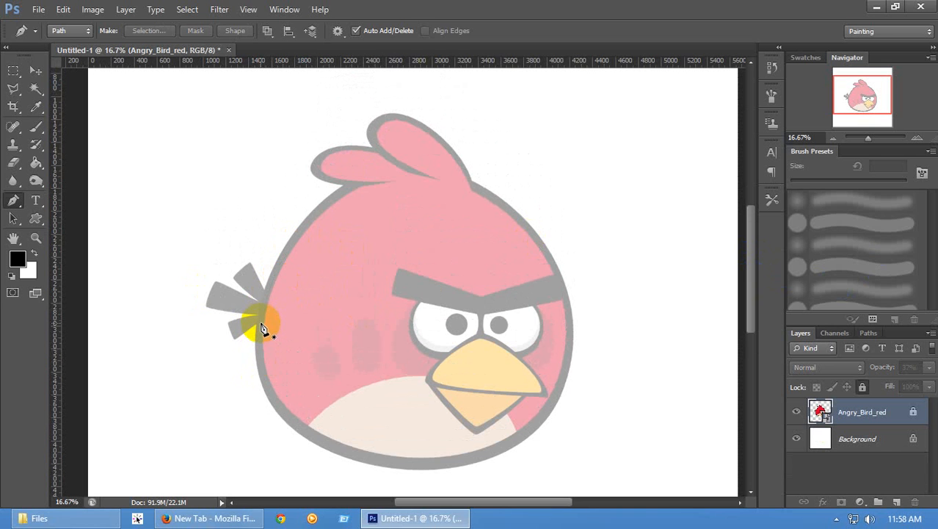
Try one long curved segment along the bird's back from the tail to the base of the head feathers
left_click(260, 323)
left_click_drag(350, 184, 437, 127)
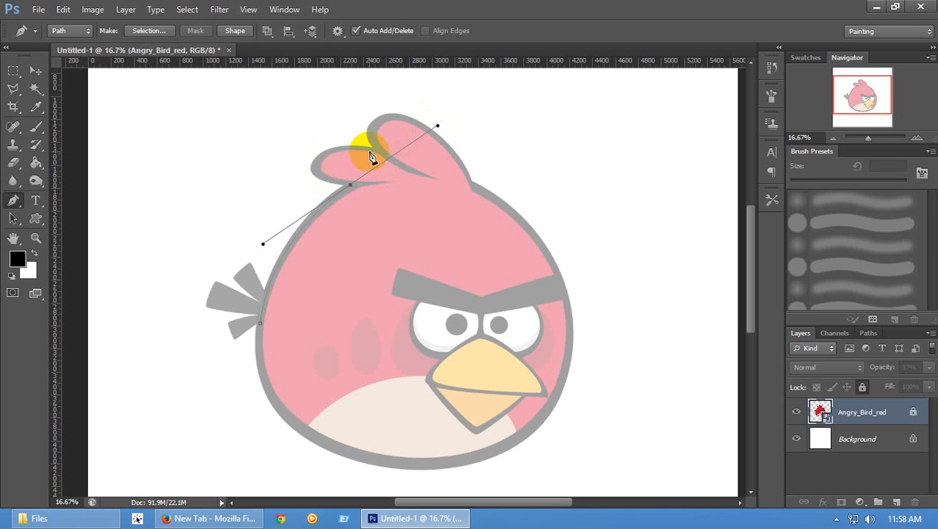
key("ctrl+z")
Try a curved anchor at the tip of the lower head feather, then undo back to the starting anchor by the tail
left_click(318, 165)
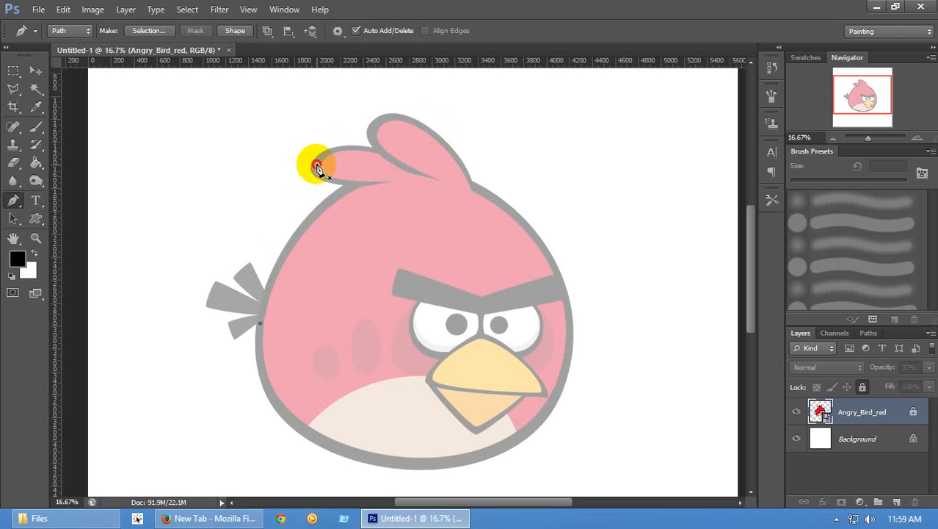
left_click_drag(336, 130, 338, 127)
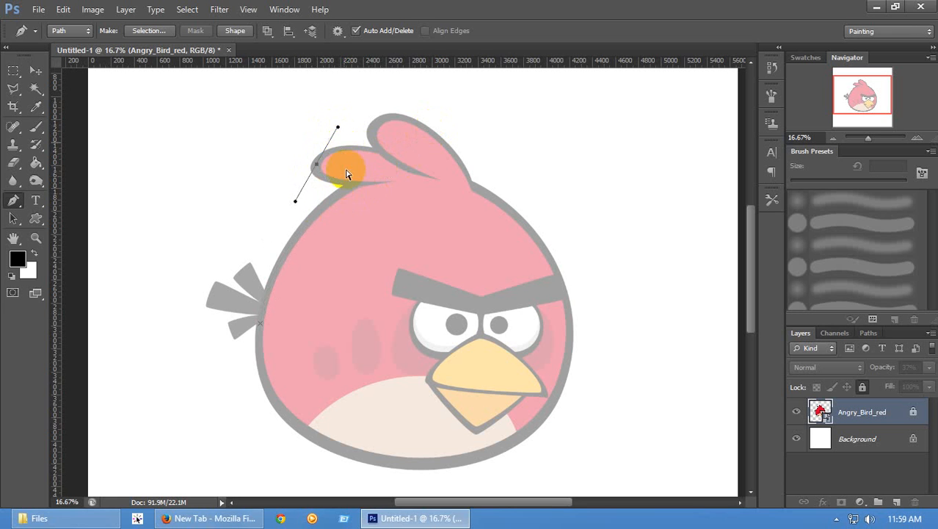
key("ctrl+z")
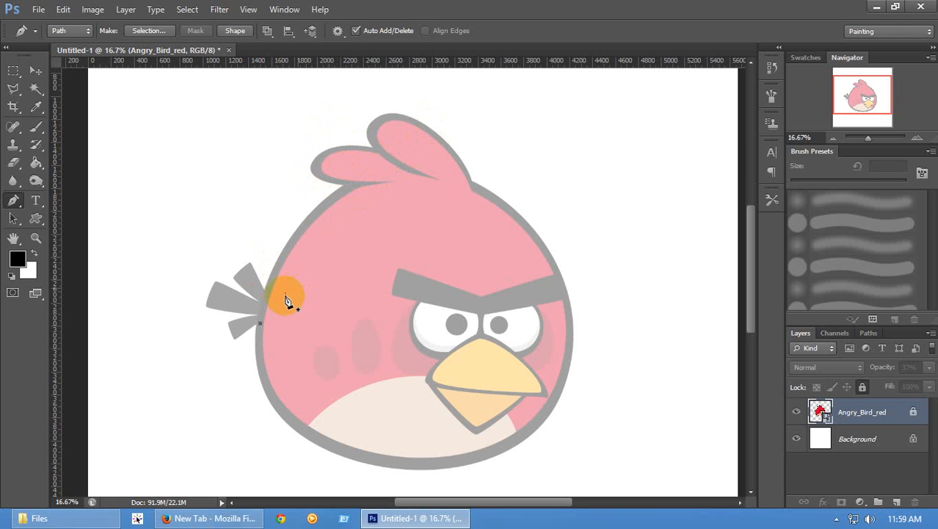
key("ctrl+alt+z")
key("ctrl+alt+z")
key("ctrl+alt+z")
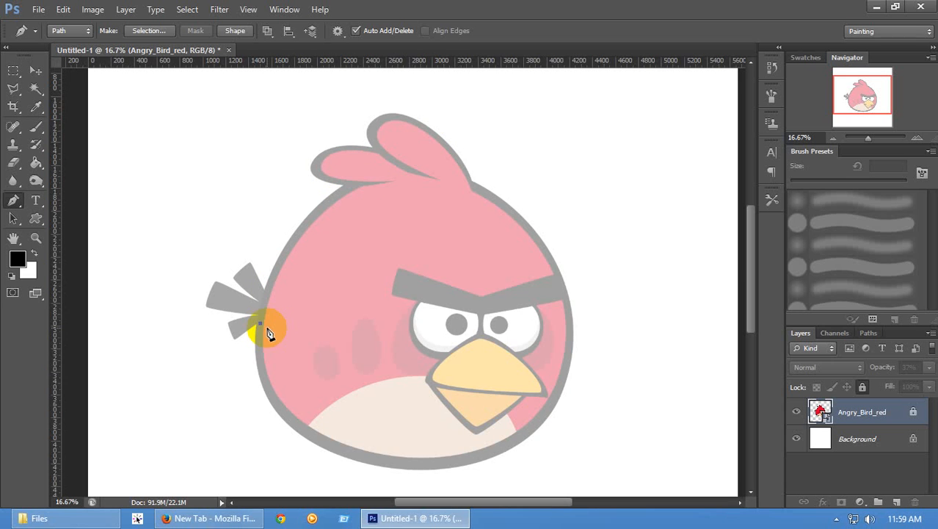
Try a single curve from the tail straight to the lower head feather's tip, then discard the path
left_click(256, 321)
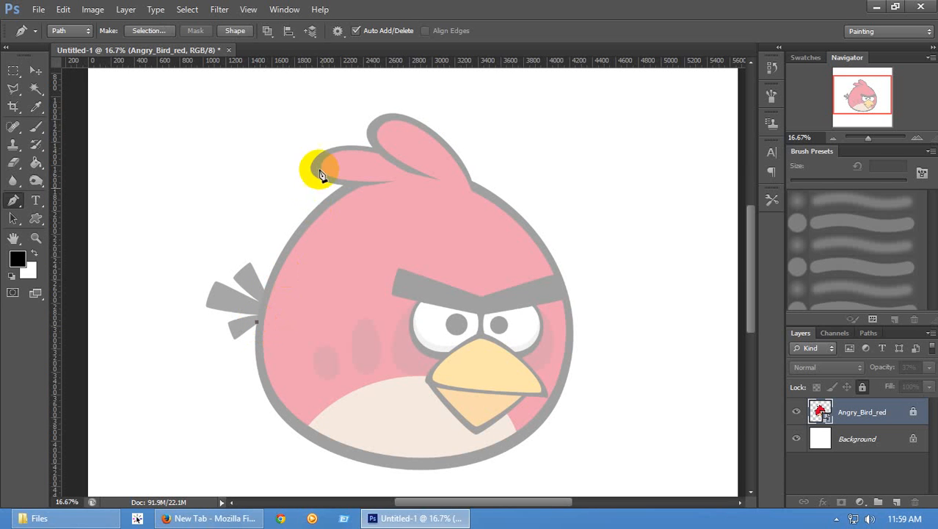
left_click_drag(322, 150, 222, 159)
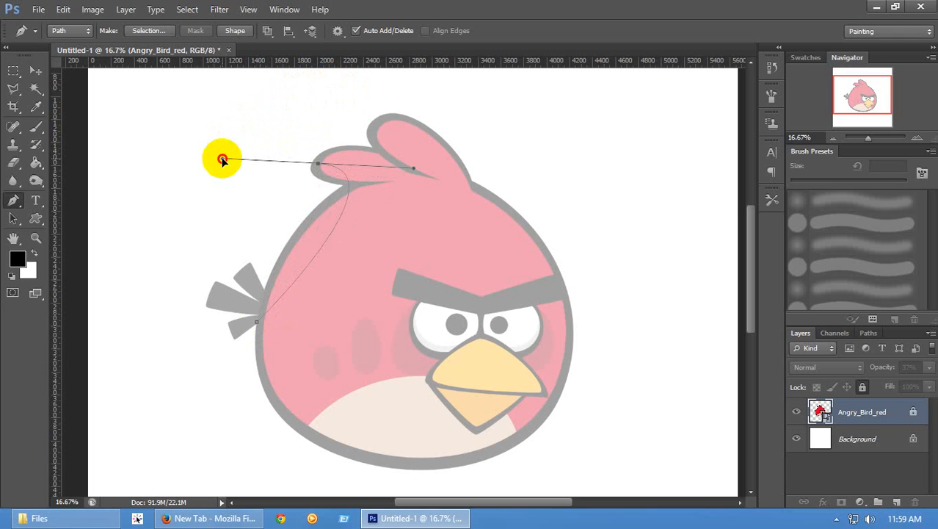
key("Escape")
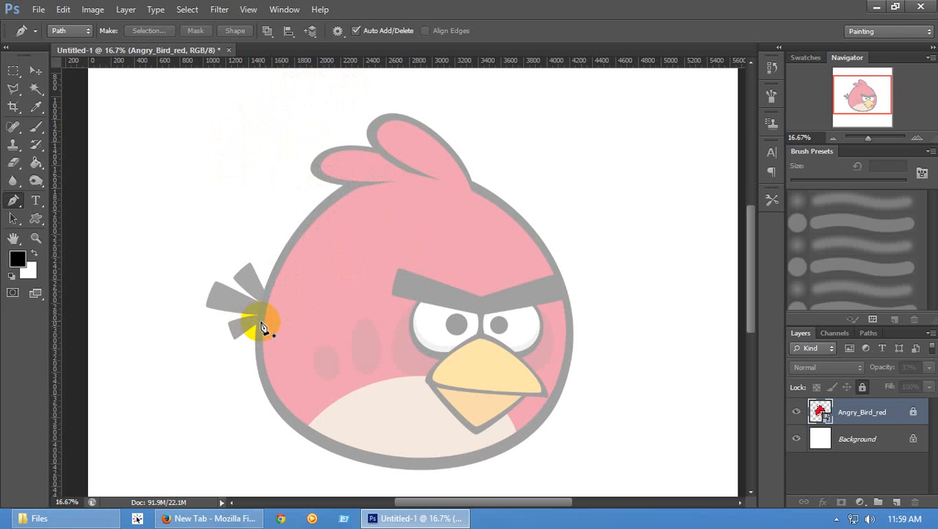
Curve a new path along the back from the tail to the feather base, then try a segment to the feather tip and undo it
left_click(262, 323)
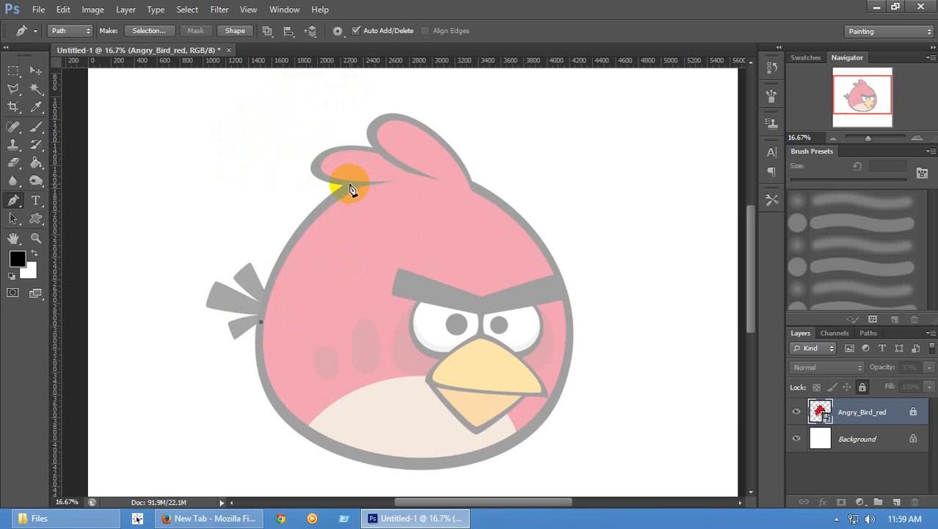
left_click_drag(351, 188, 436, 130)
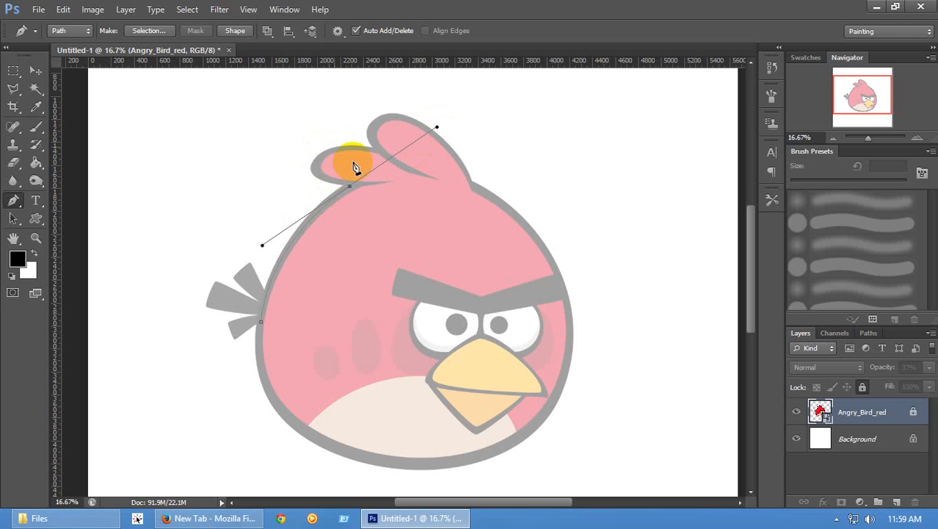
left_click(315, 166)
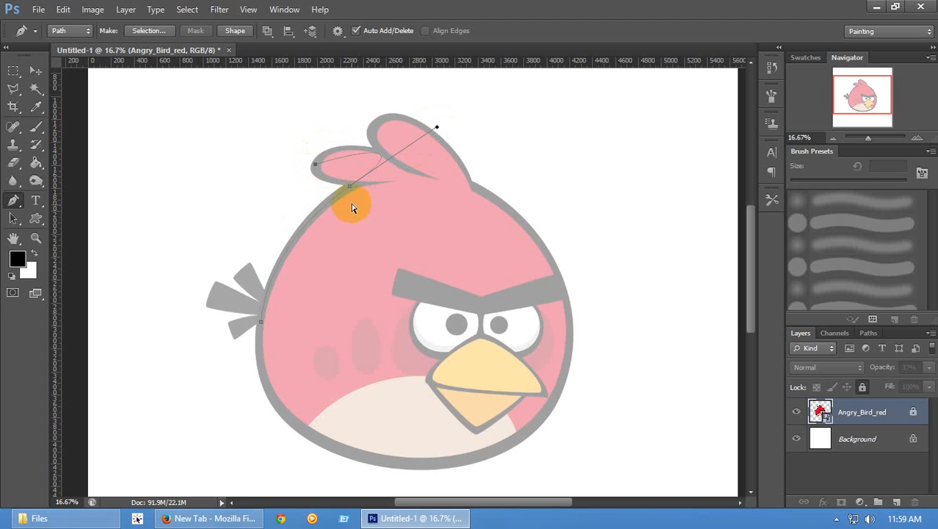
key("ctrl+z")
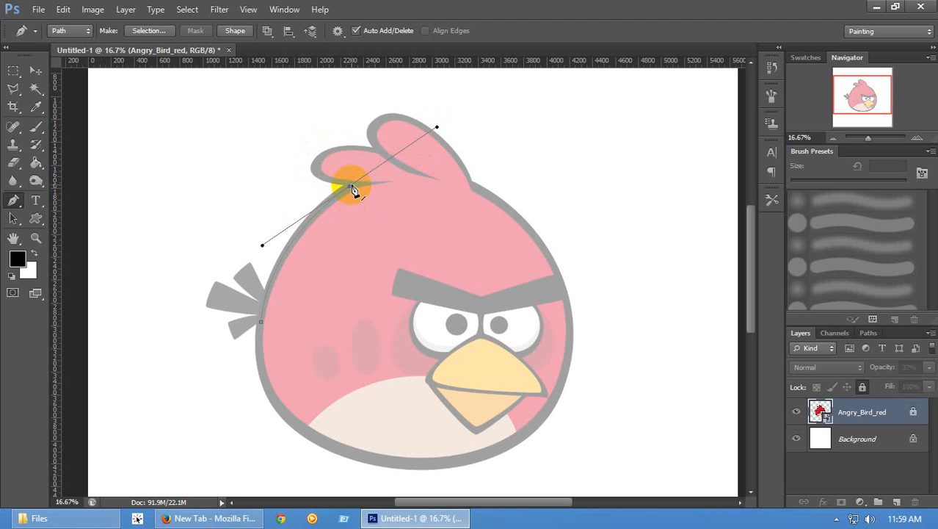
Remove the outgoing handle at the feather base, then try a long curve to the junction of the two head feathers and undo it
left_click(350, 188)
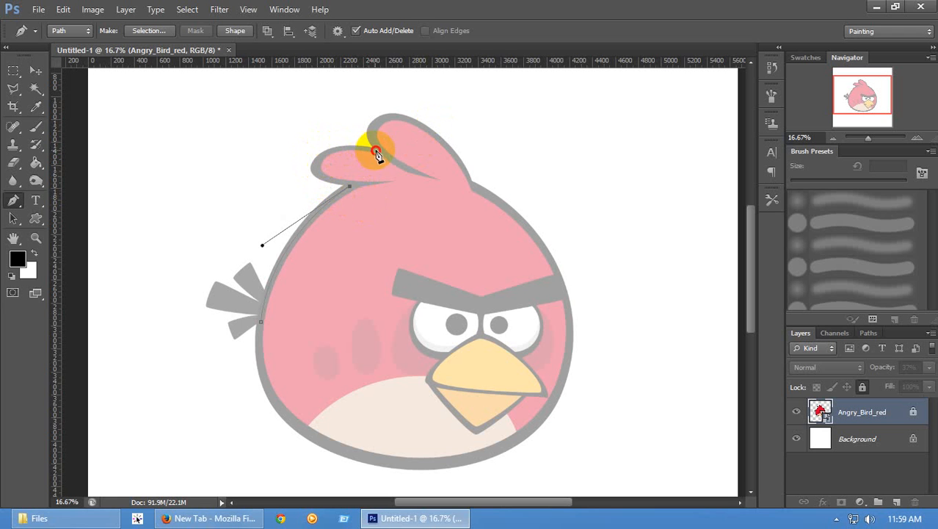
left_click_drag(375, 153, 496, 147)
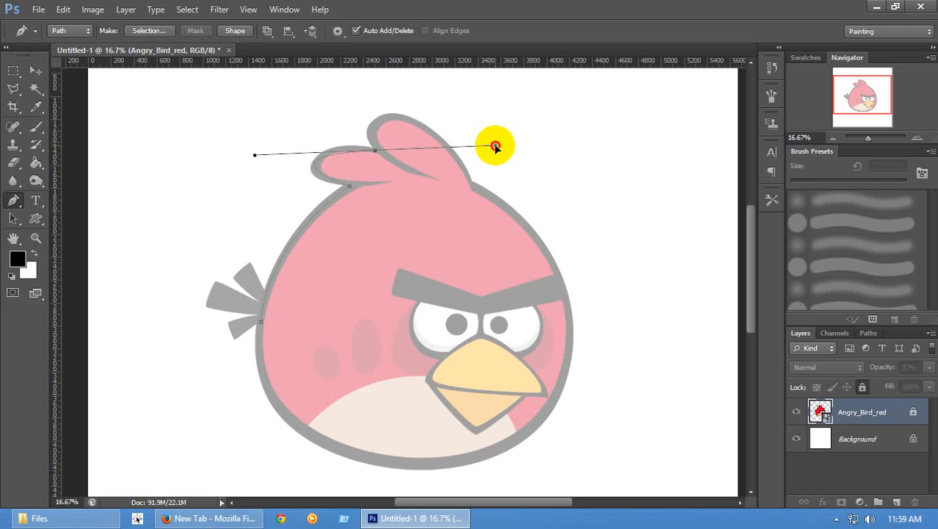
mouse_move(496, 148)
left_mouse_down()
mouse_move(478, 140)
mouse_move(492, 141)
left_mouse_up()
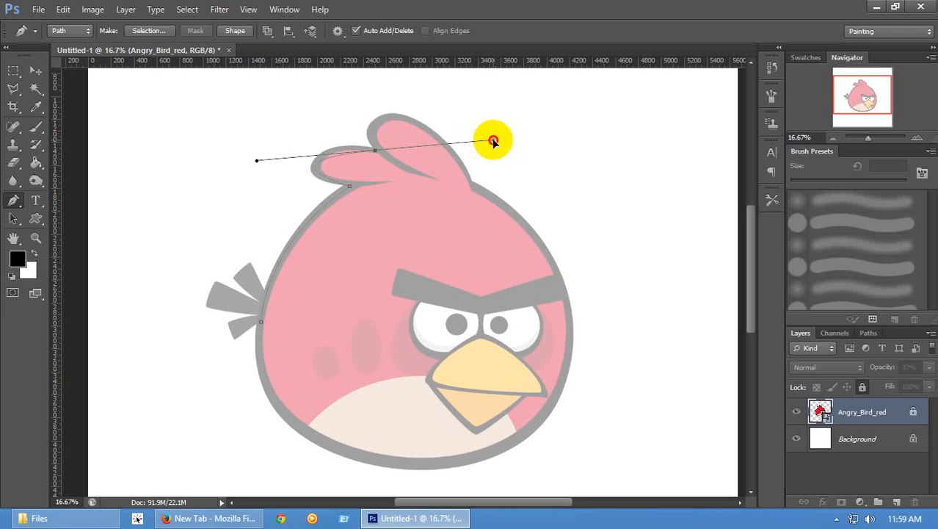
key("ctrl+z")
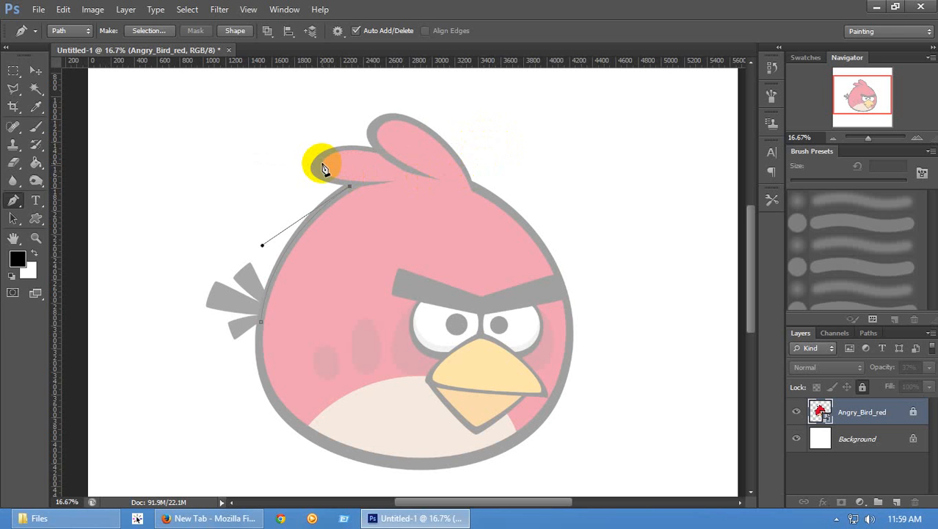
Try a short curve from the feather base to the lower feather's tip, then delete the whole path
mouse_move(320, 156)
left_mouse_down()
mouse_move(361, 130)
mouse_move(345, 138)
left_mouse_up()
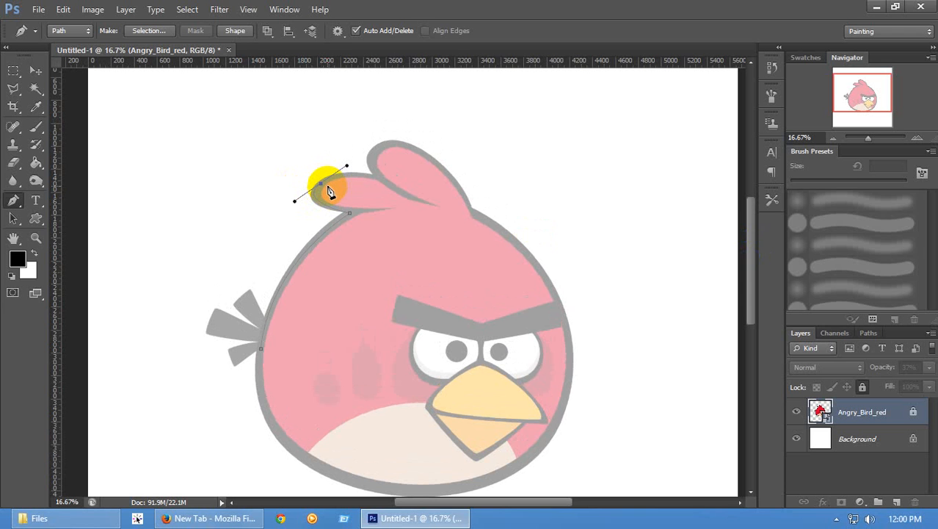
key("Delete")
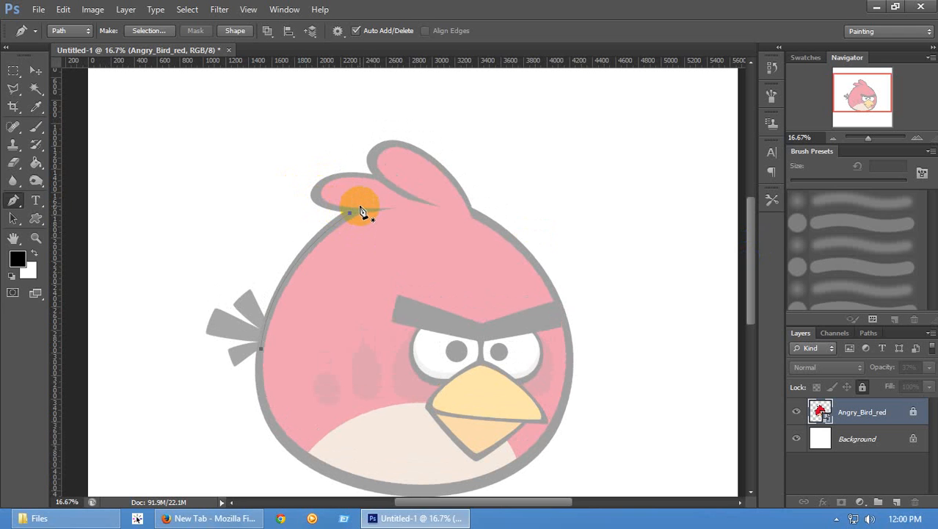
key("Delete")
Try one long curve from the tail to the inner corner beneath the lower head feather, then undo it
left_click(261, 351)
left_click_drag(375, 210, 461, 202)
left_click_drag(743, 275, 749, 268)
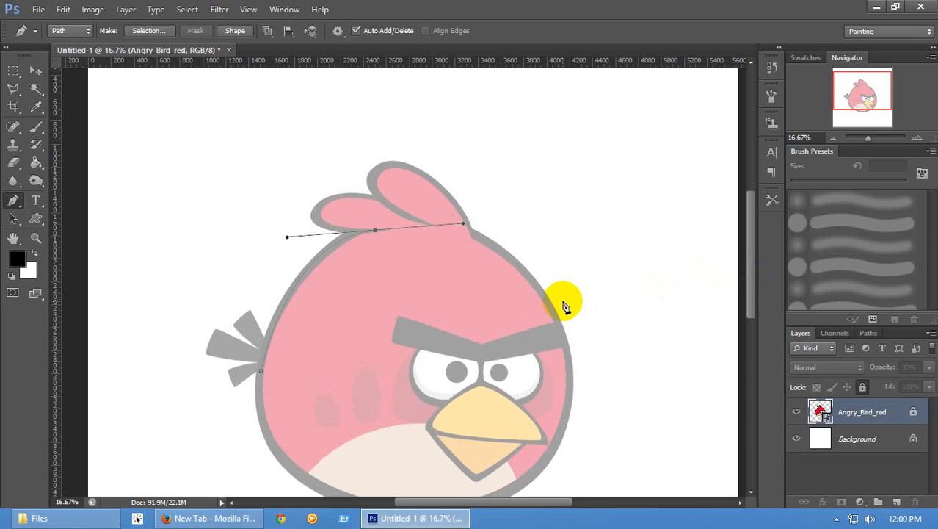
key("ctrl+alt+z")
key("ctrl+alt+z")
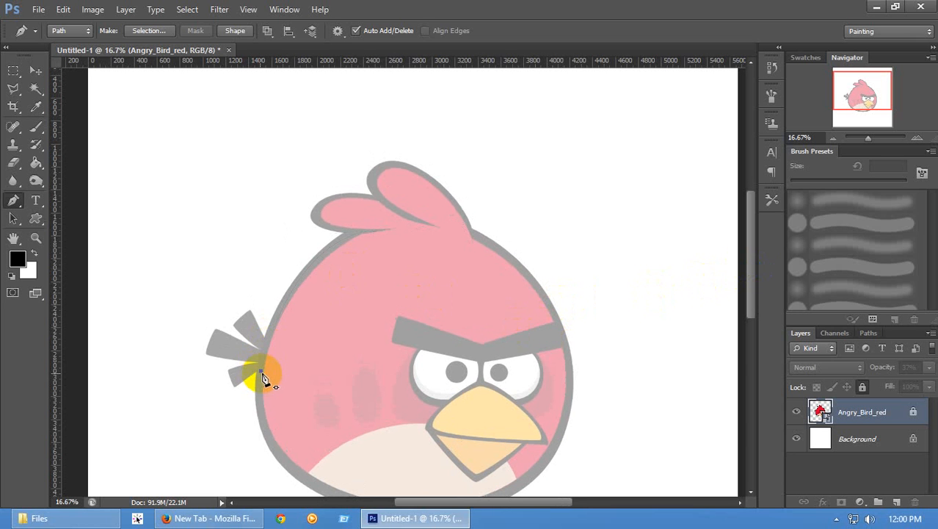
Remove the leftover anchor beside the tail at 25% zoom
left_click(280, 354)
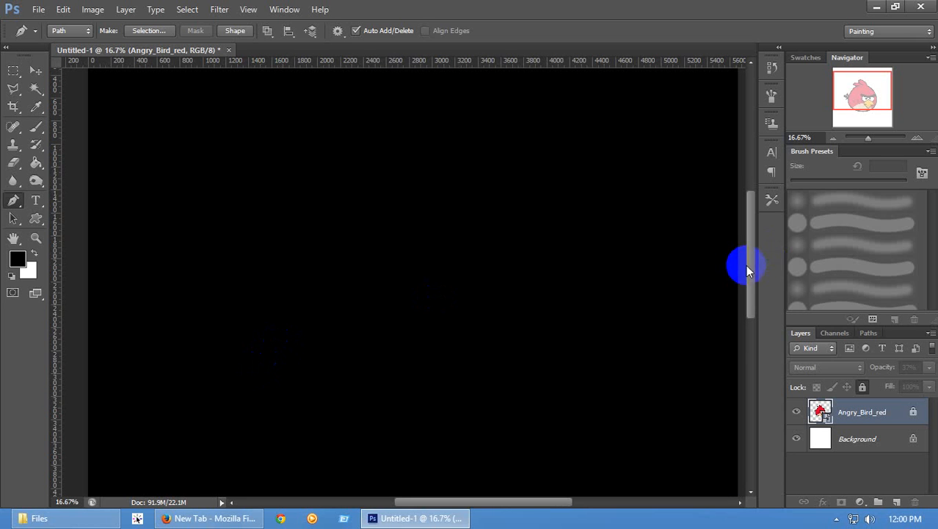
left_click_drag(745, 265, 752, 264)
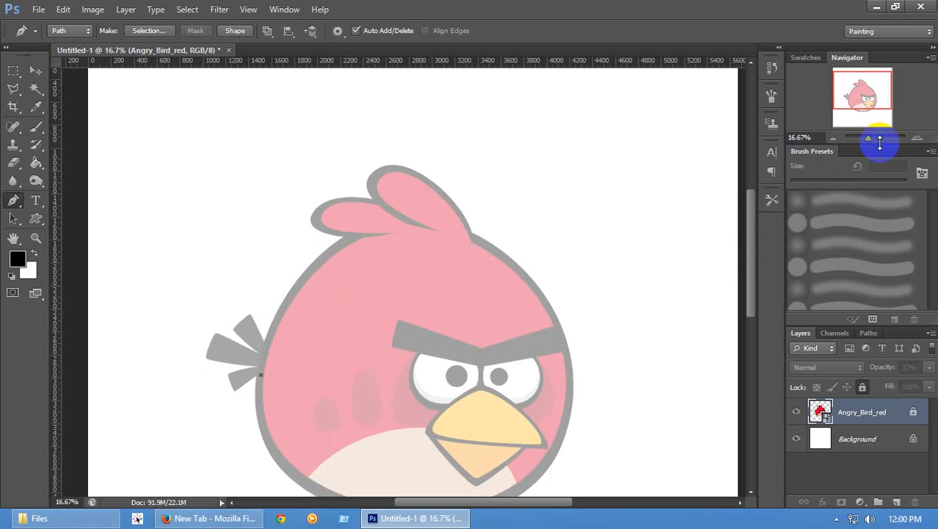
left_click(917, 138)
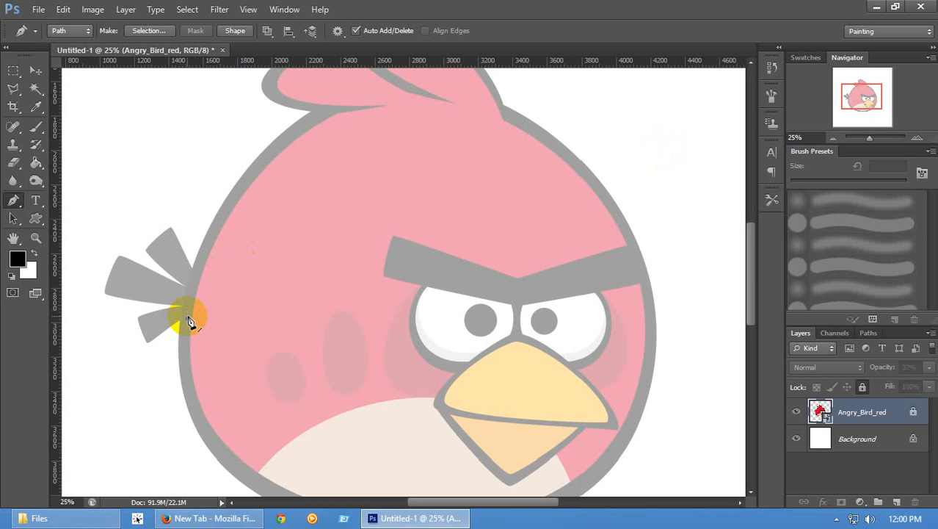
left_click(188, 322)
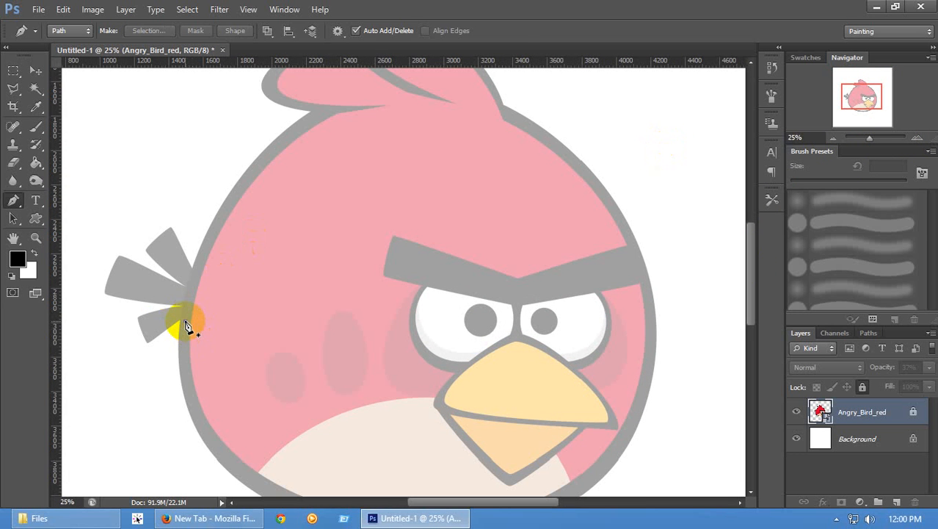
Try a curved segment from the tail to about halfway up the bird's back, then discard the path
left_click(185, 321)
left_click_drag(238, 188, 281, 136)
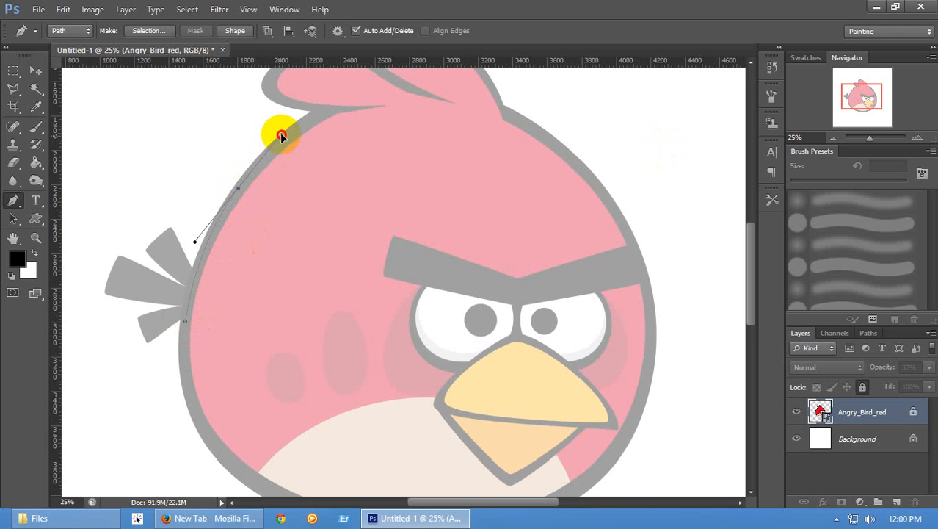
left_click(239, 194)
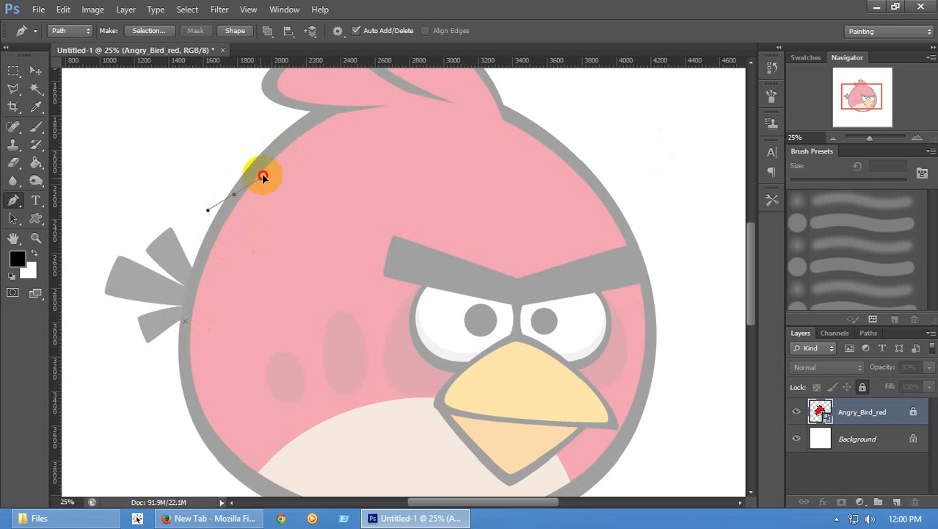
key("Escape")
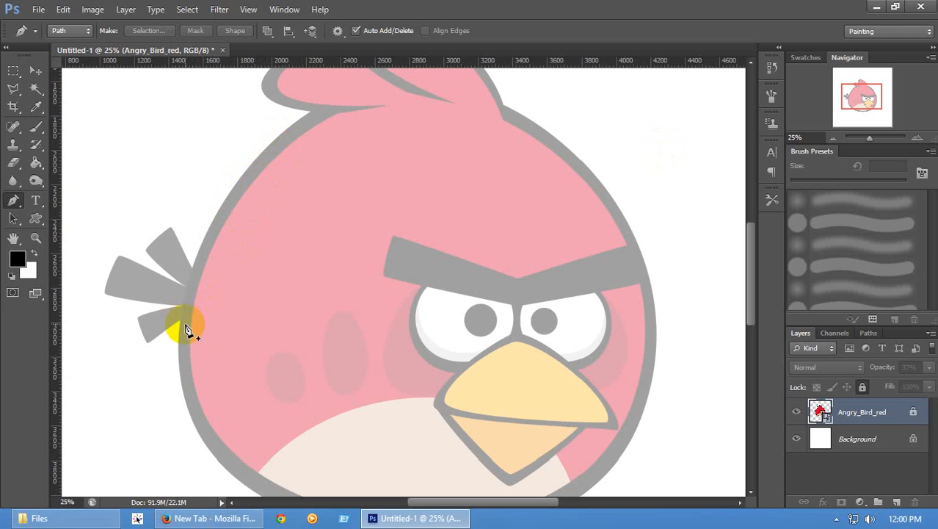
Trace the back in two curved segments from the tail to beneath the lower head feather and remove the last anchor's outgoing handle
left_click(185, 317)
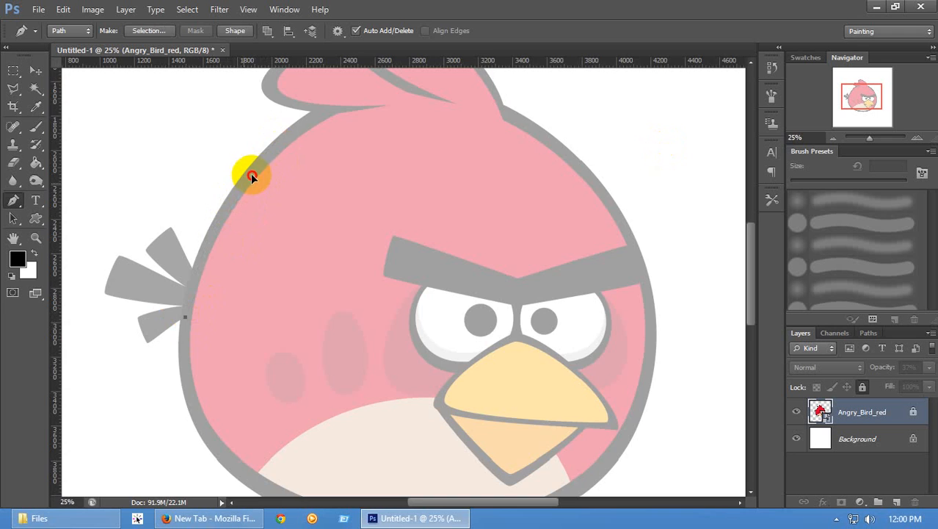
left_click_drag(272, 147, 292, 125)
left_click_drag(363, 108, 391, 108)
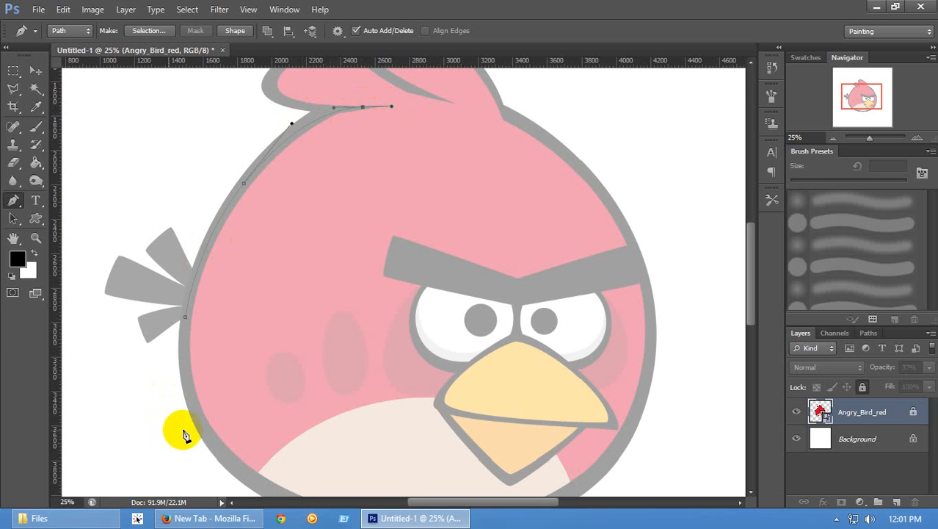
left_click(363, 108)
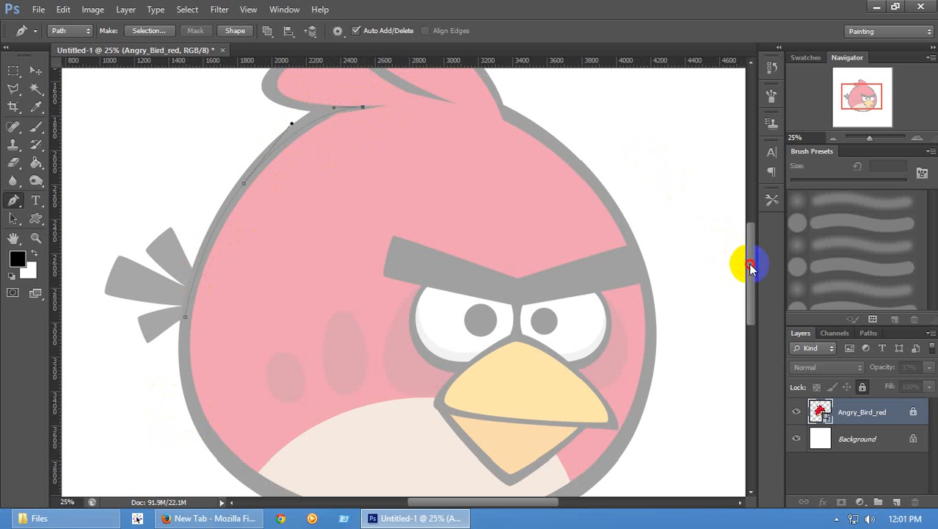
Trace around the lower head feather to its junction with the upper feather, removing the outgoing handle at both new anchors
scroll(492, 221, "up", 3)
left_click_drag(274, 138, 298, 103)
left_click(274, 141, "alt")
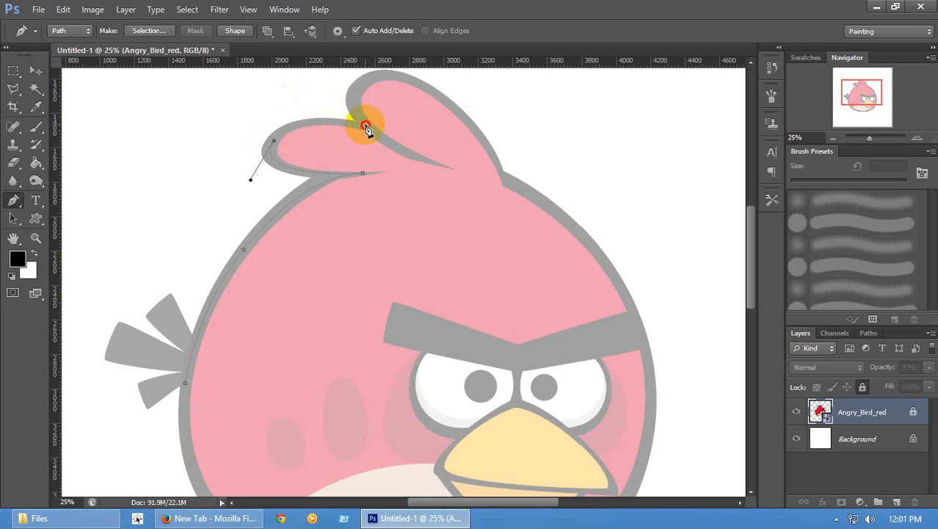
left_click_drag(412, 146, 441, 140)
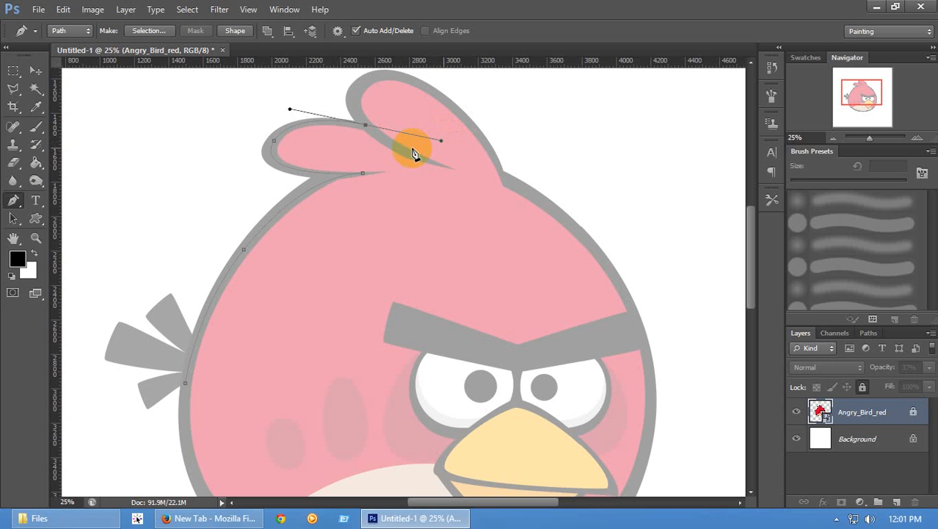
left_click(367, 125, "alt")
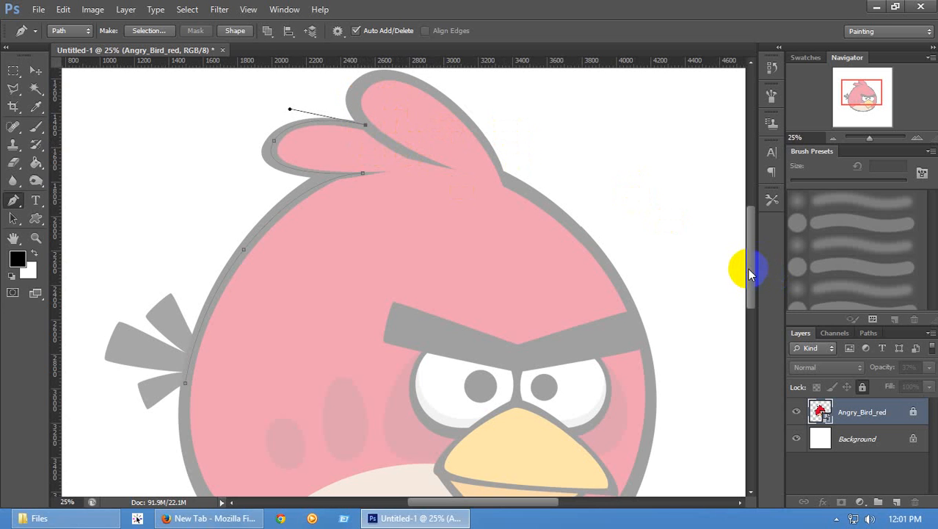
Trace a curved segment from the feather junction to the upper head feather's tip and remove the new anchor's outgoing handle
scroll(741, 264, "up", 1)
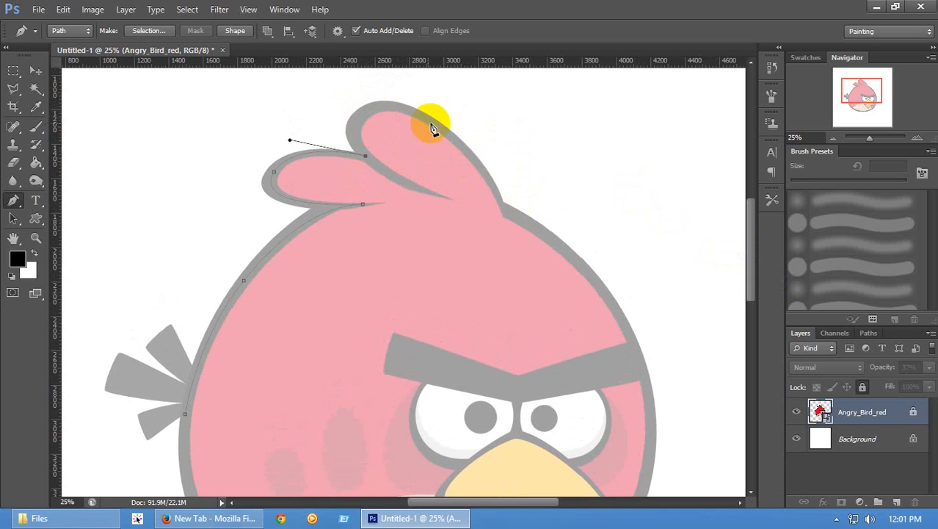
left_click_drag(436, 123, 529, 182)
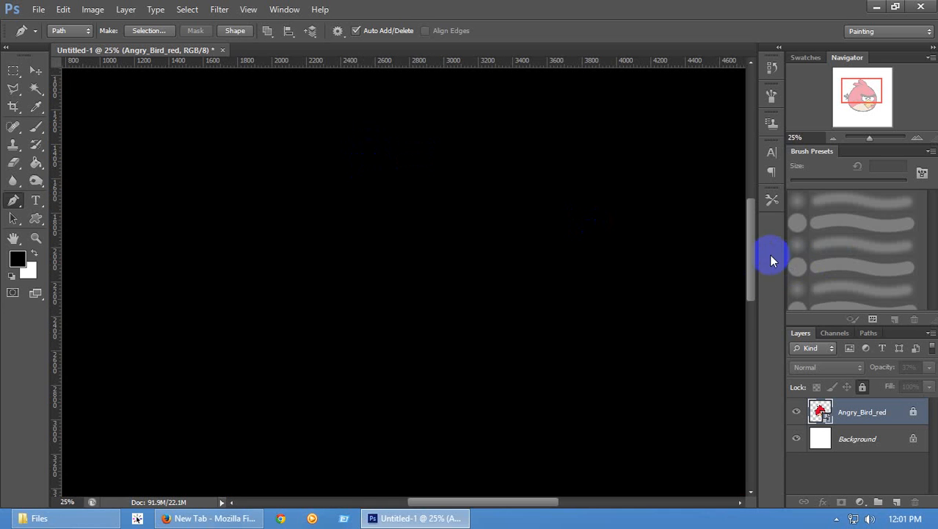
left_click(752, 249)
left_click_drag(751, 250, 751, 248)
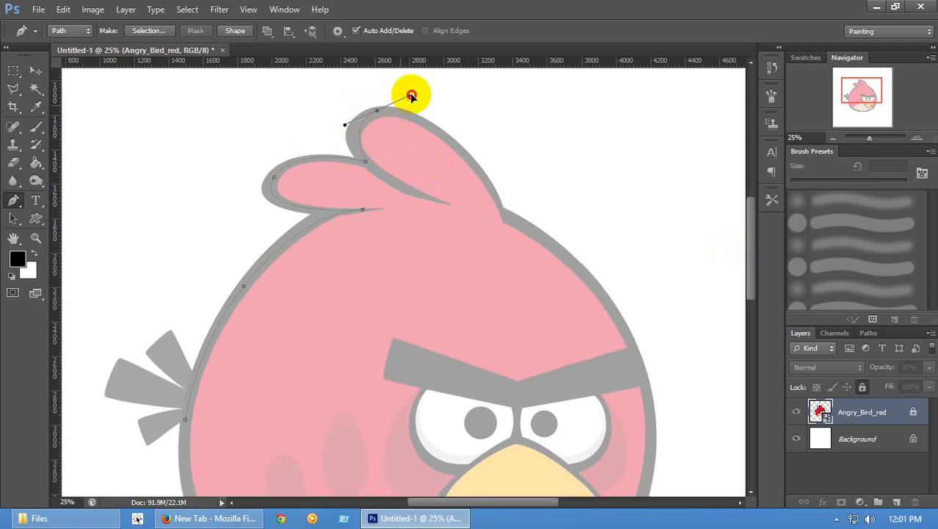
left_click_drag(411, 95, 428, 95)
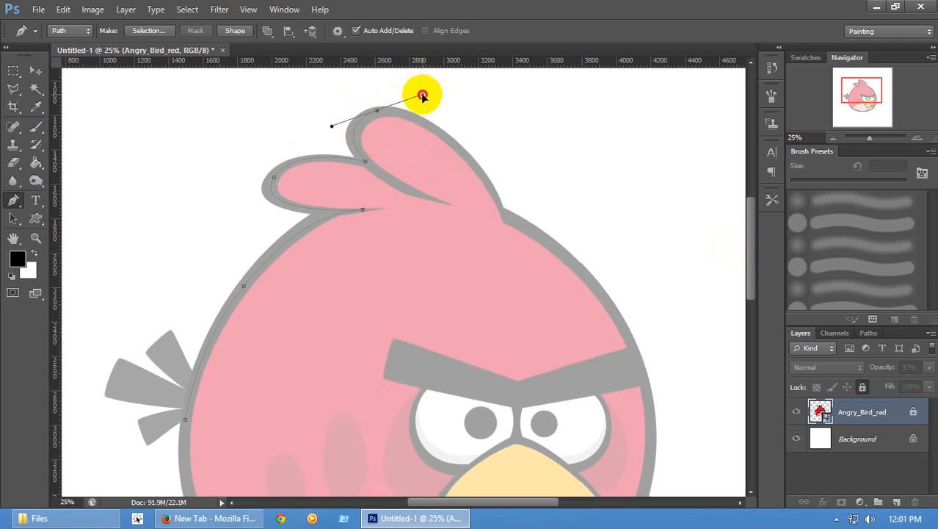
left_click(377, 111, "alt")
Trace the upper feather's far edge down to the head, remove the outgoing handle, and adjust the anchor and remaining handle to the outline
left_click_drag(500, 204, 562, 311)
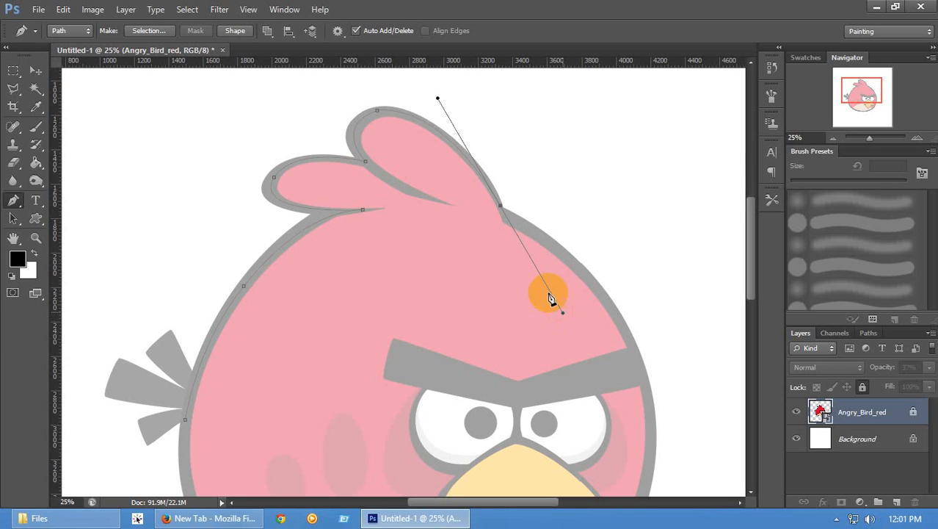
left_click(501, 208, "alt")
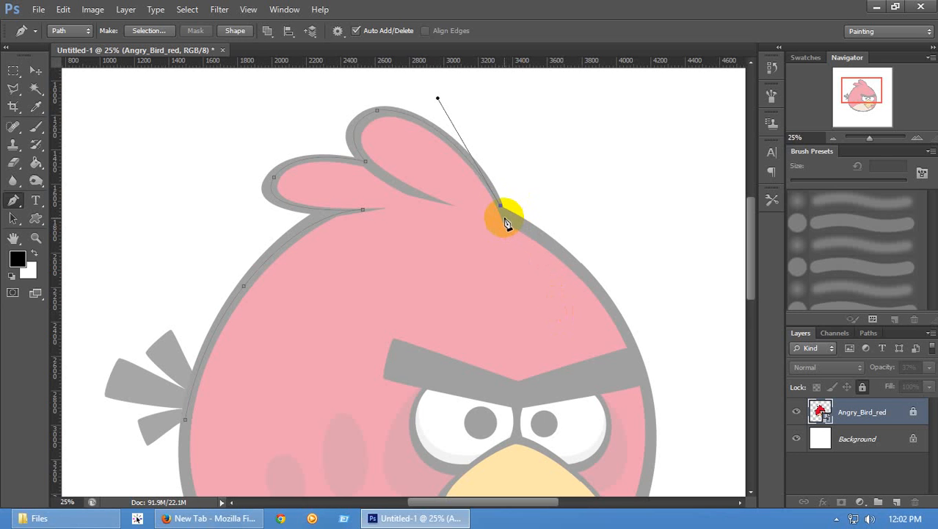
scroll(752, 254, "down", 2)
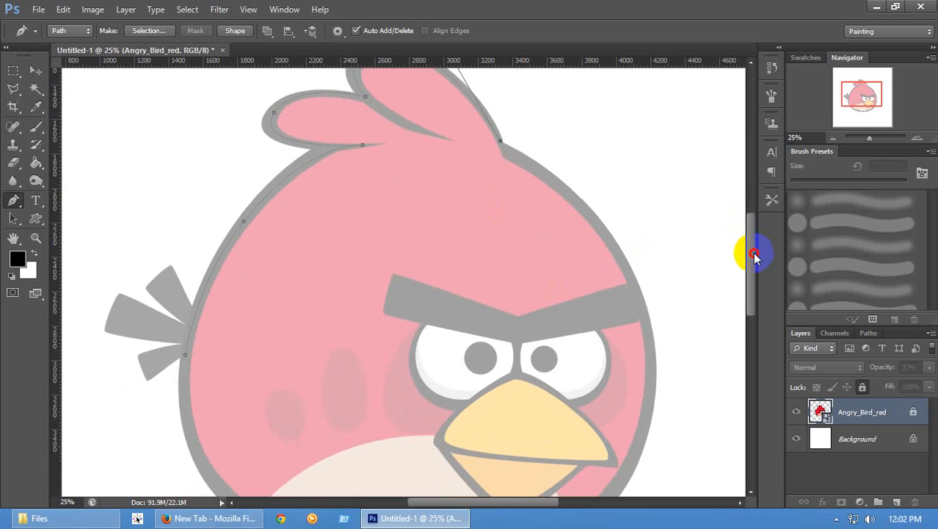
scroll(561, 174, "up", 1)
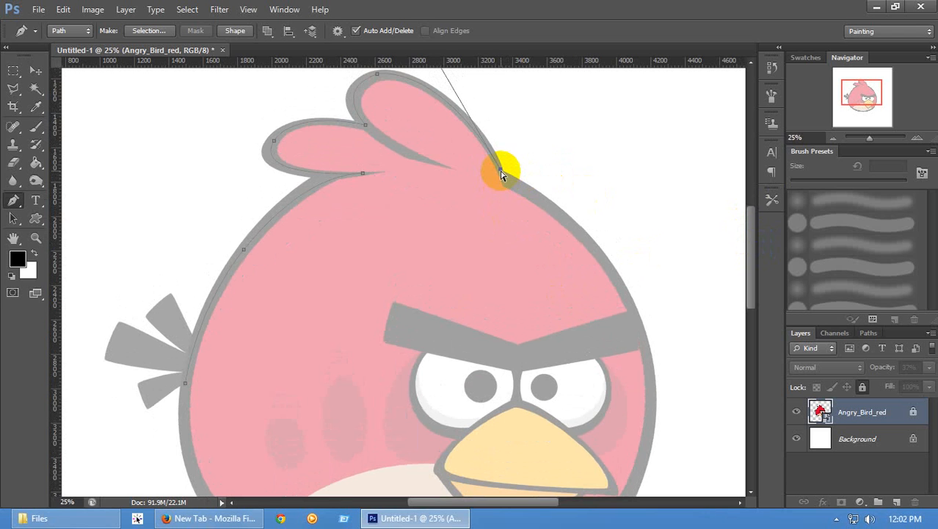
left_click_drag(508, 181, 508, 187)
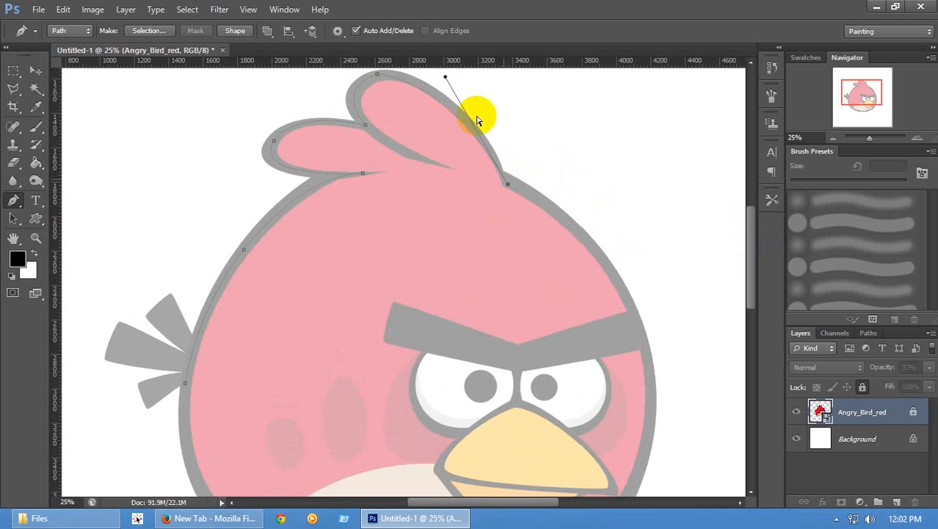
mouse_move(445, 77)
left_mouse_down()
mouse_move(455, 69)
mouse_move(458, 83)
left_mouse_up()
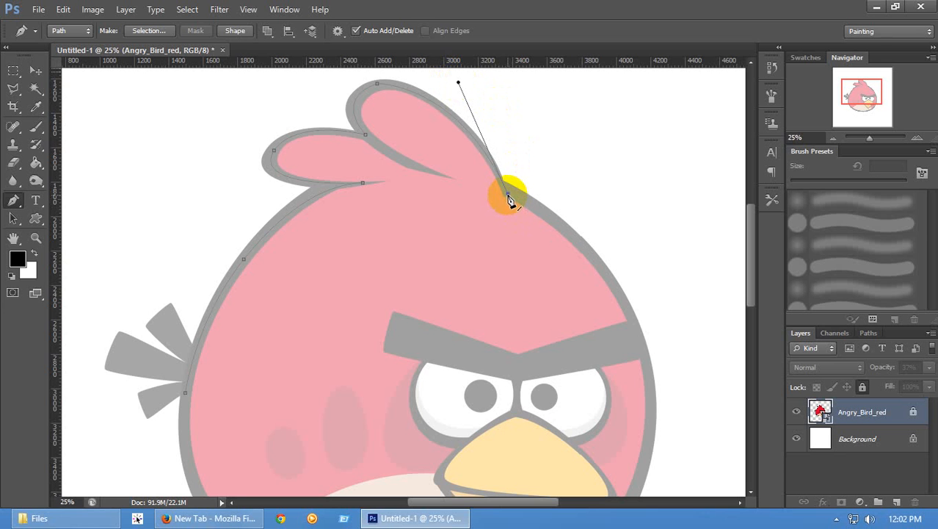
Trace the bird's front in one curved segment from the feather base to just below eye level, removing the new anchor's outgoing handle
left_click_drag(752, 295, 752, 304)
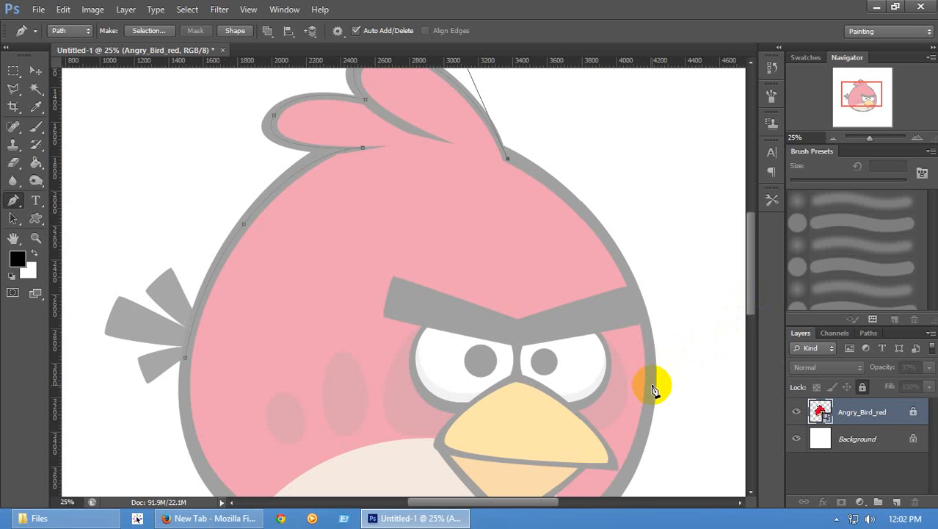
left_click_drag(652, 383, 654, 403)
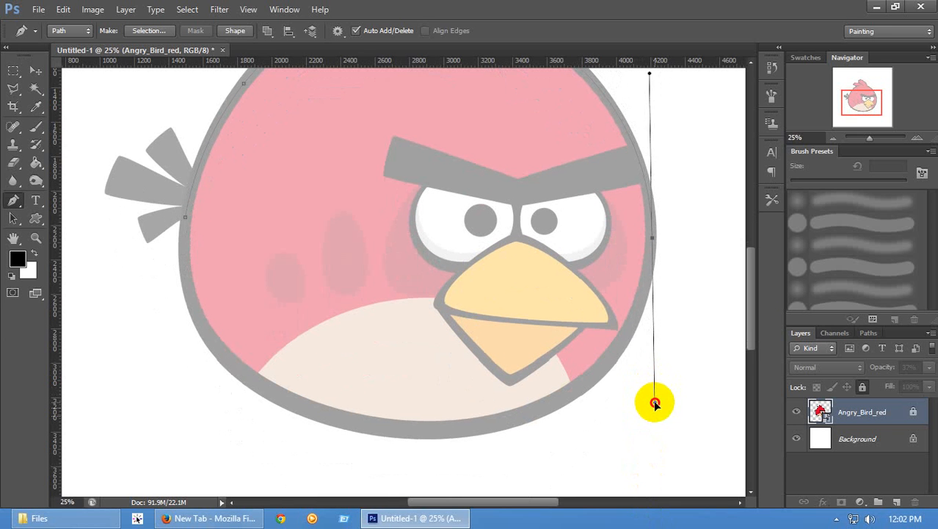
left_click_drag(744, 352, 749, 329)
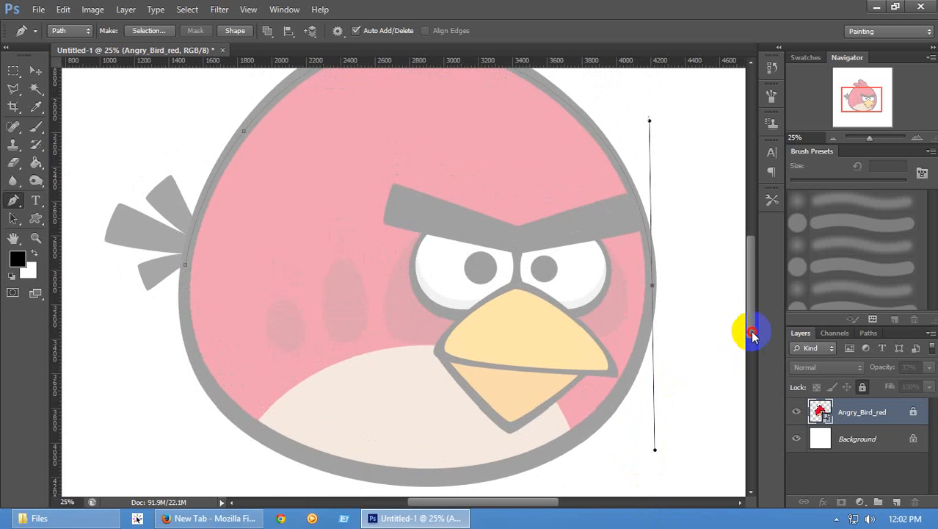
left_click(654, 291, "alt")
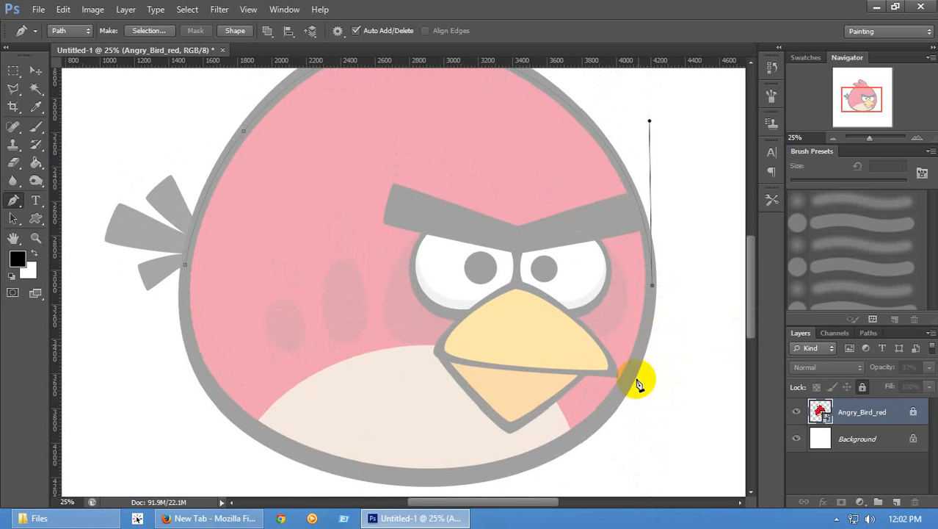
Continue the outline with a curved segment to the middle of the bird's underside and remove that anchor's outgoing handle
left_click_drag(747, 315, 744, 329)
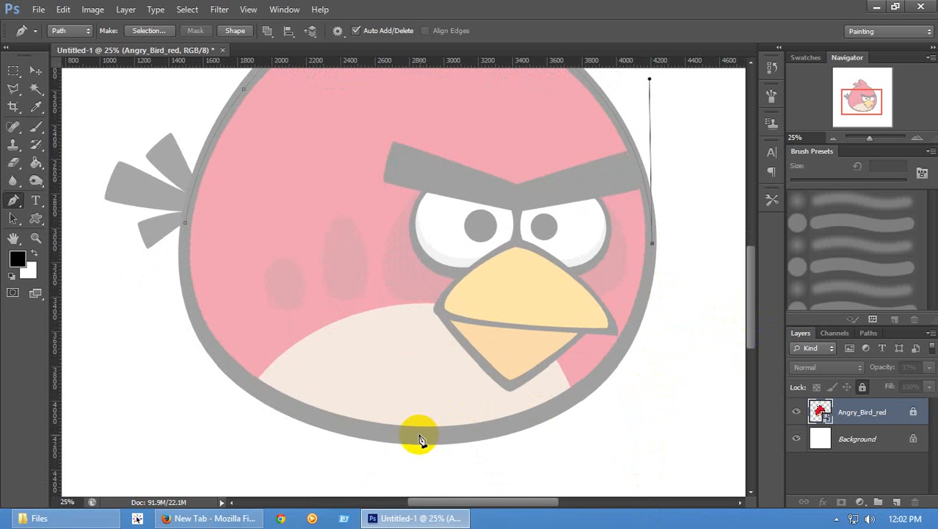
left_click_drag(419, 435, 184, 432)
left_click(418, 435, "alt")
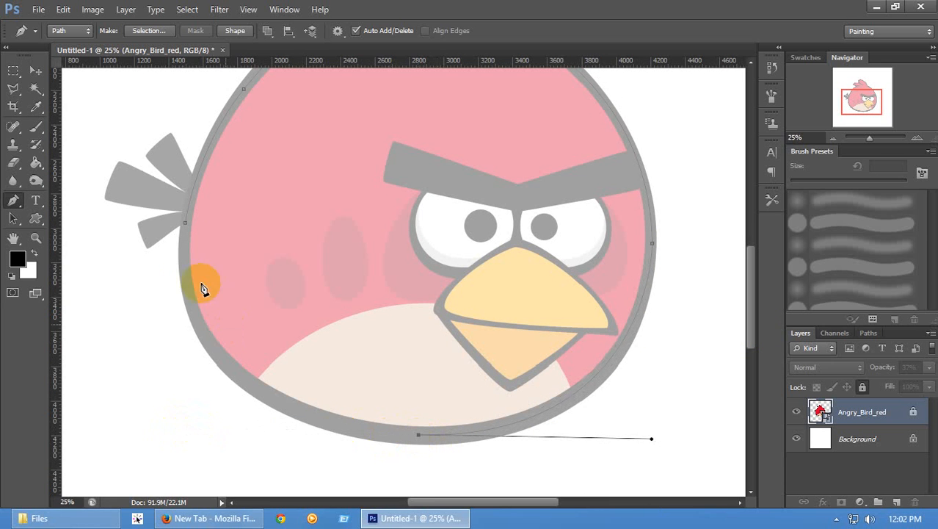
Try to close the outline with a curved segment from the underside to the tail anchor, then undo it at 16.67% zoom
left_click_drag(185, 224, 203, 184)
scroll(495, 287, "down", 5)
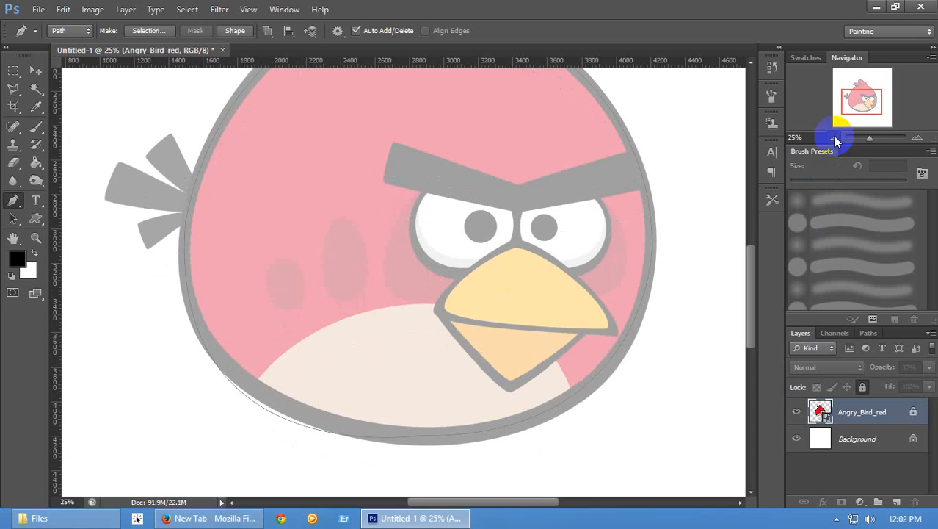
left_click(834, 137)
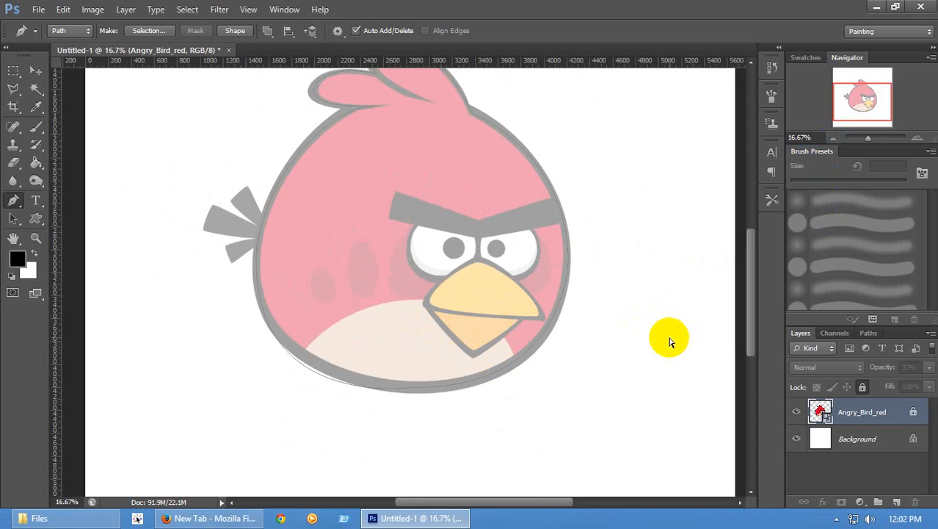
key("ctrl+z")
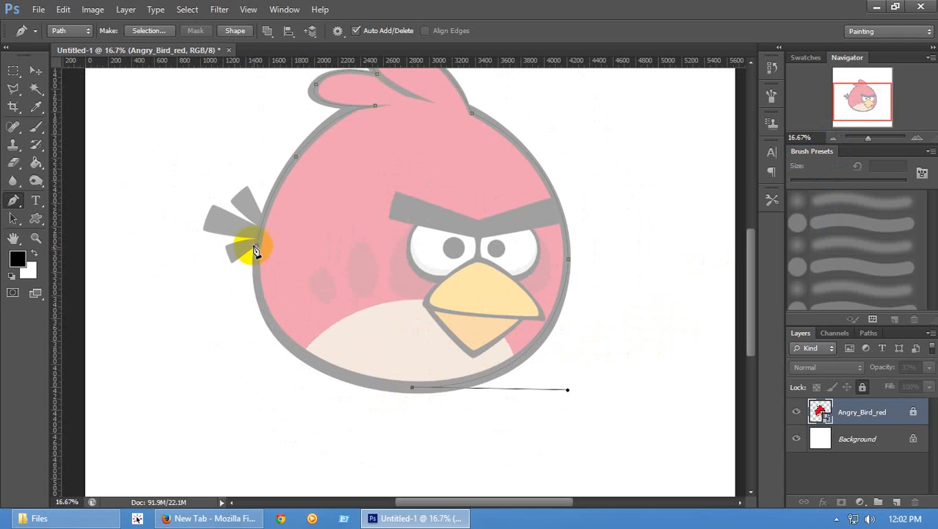
Close the outline with a longer-handled curve from the underside to the starting anchor beside the tail, and add a new layer
left_click_drag(256, 248, 270, 103)
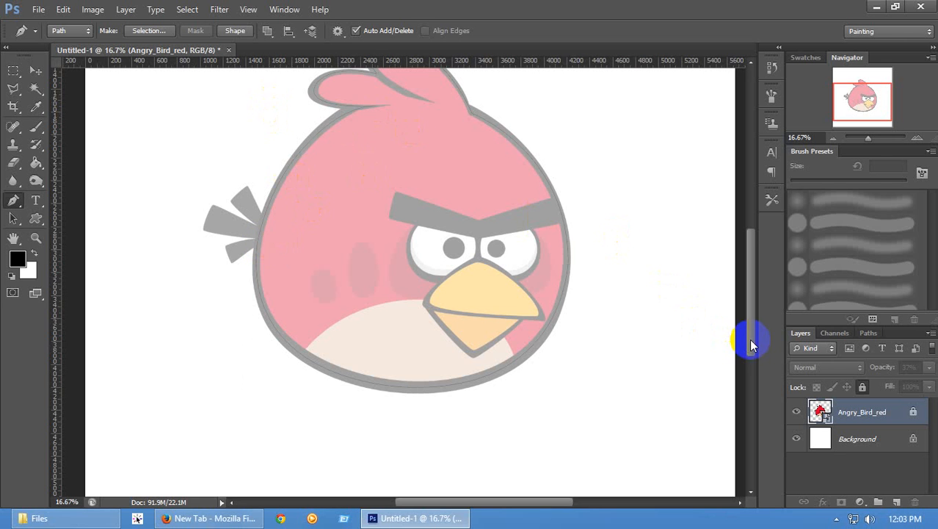
scroll(751, 333, "up", 2)
left_click(897, 502)
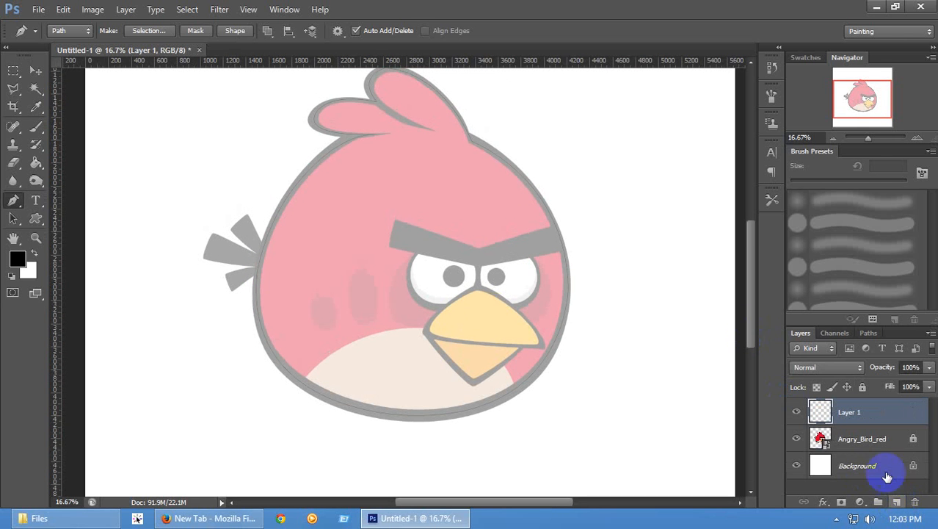
Set the Brush tool's size to 61 px for stroking the outline
right_click(284, 208)
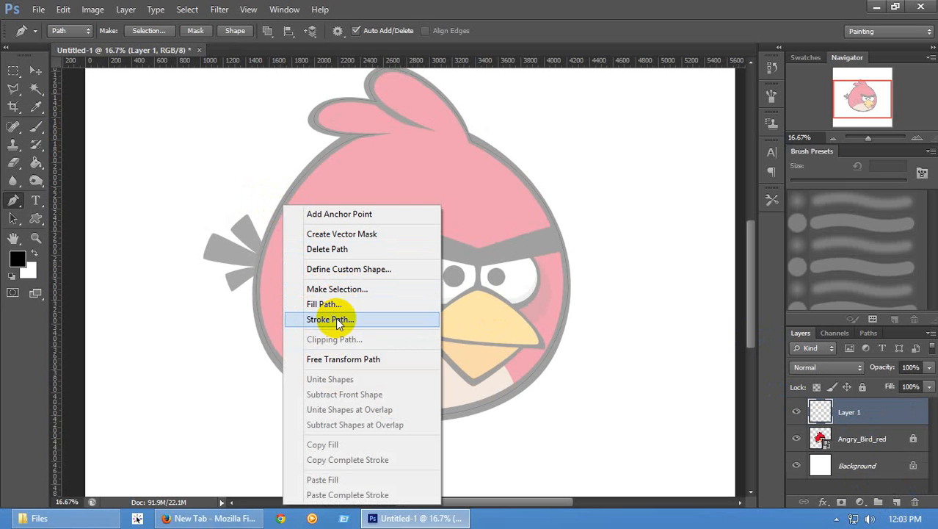
left_click(35, 126)
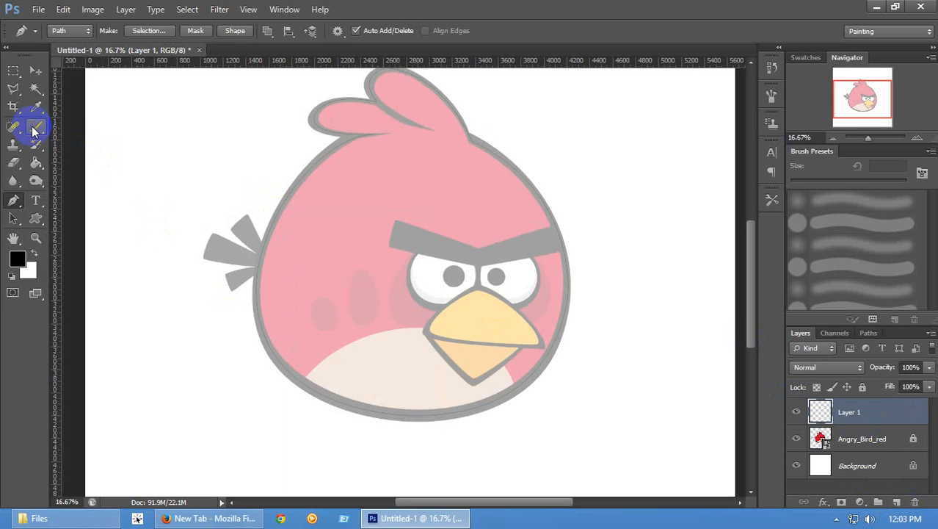
left_click(35, 127)
left_click(69, 31)
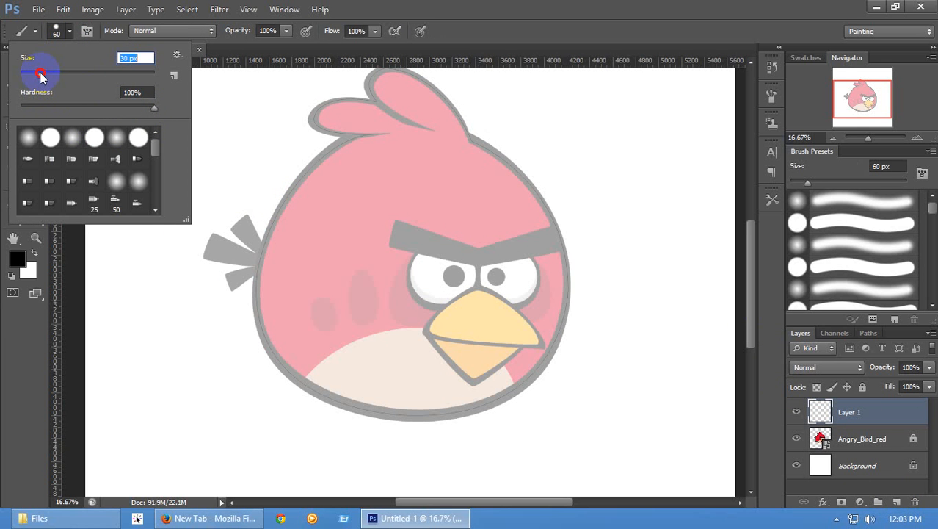
mouse_move(35, 71)
left_mouse_down()
mouse_move(356, 163)
mouse_move(49, 75)
left_mouse_up()
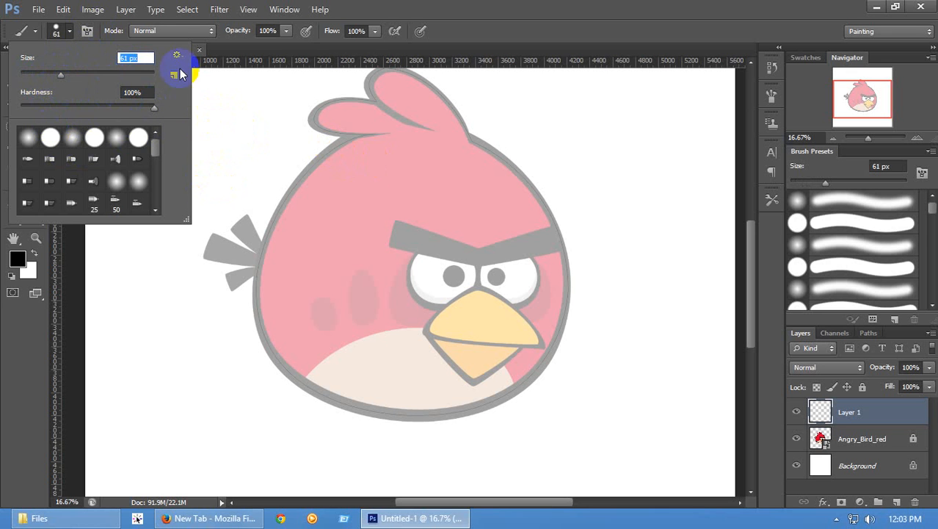
left_click(306, 33)
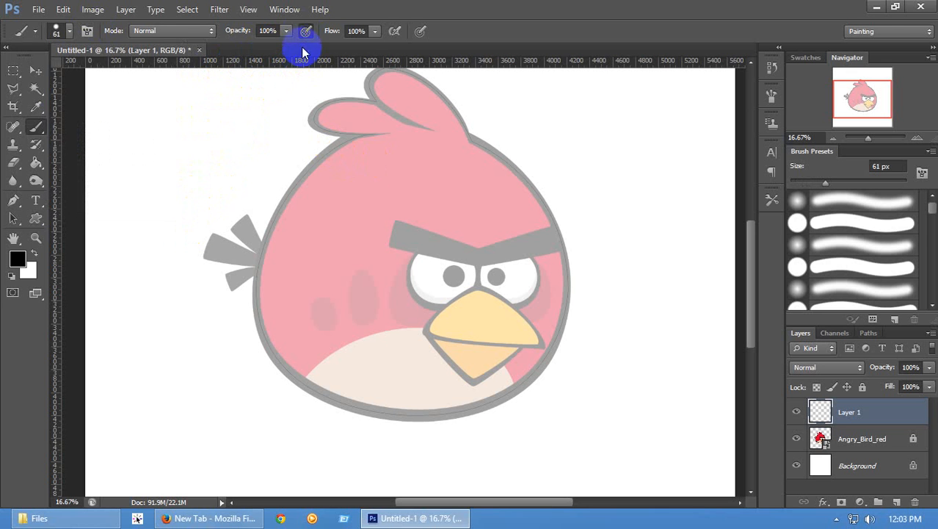
left_click(305, 32)
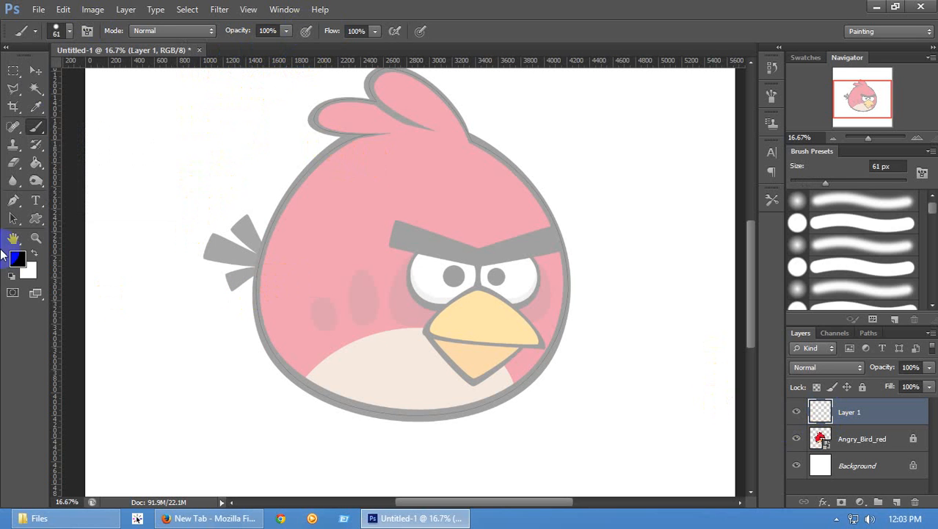
Stroke the bird's outline path on the new layer using the Brush with Simulate Pressure enabled
left_click(12, 200)
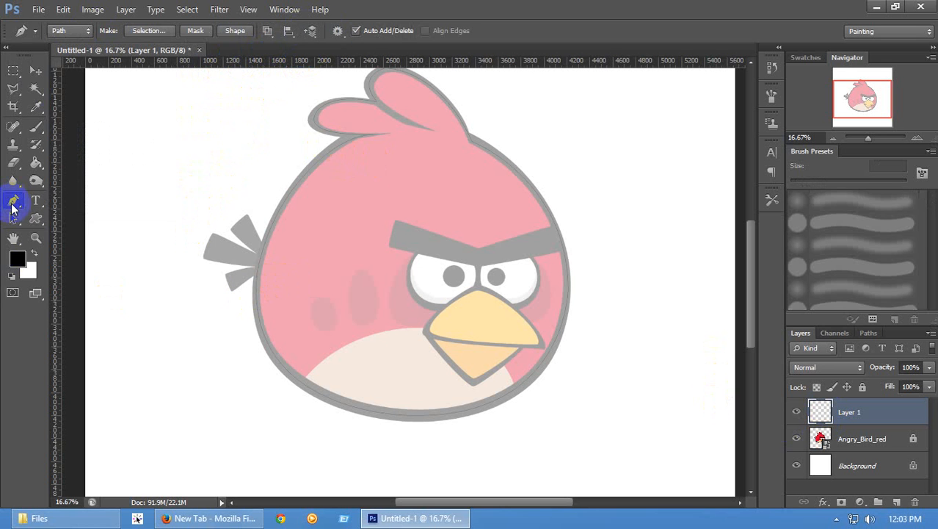
right_click(262, 255)
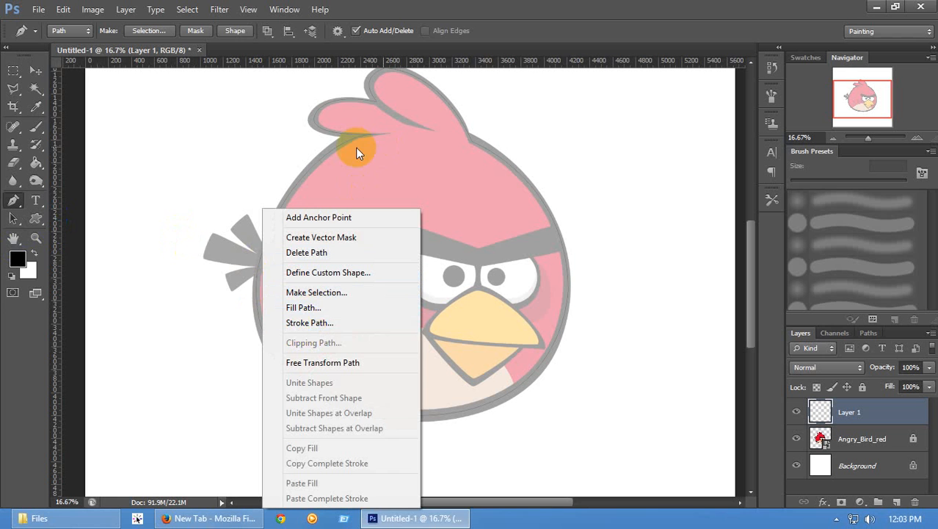
left_click(323, 323)
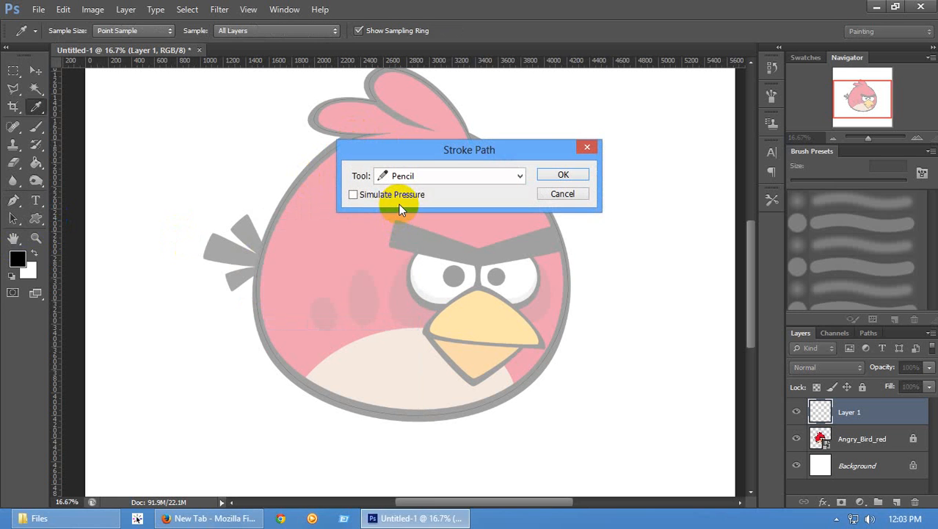
left_click(459, 173)
left_click(459, 173)
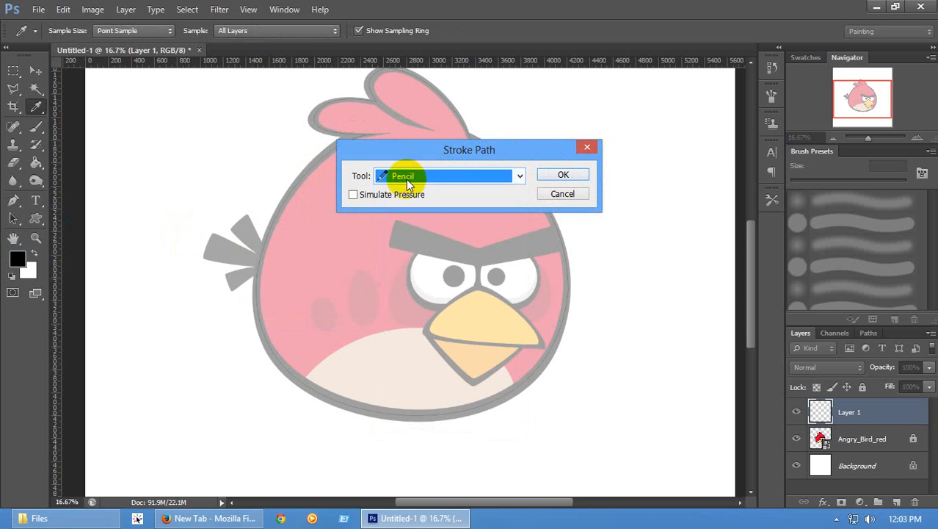
left_click(406, 179)
left_click(409, 206)
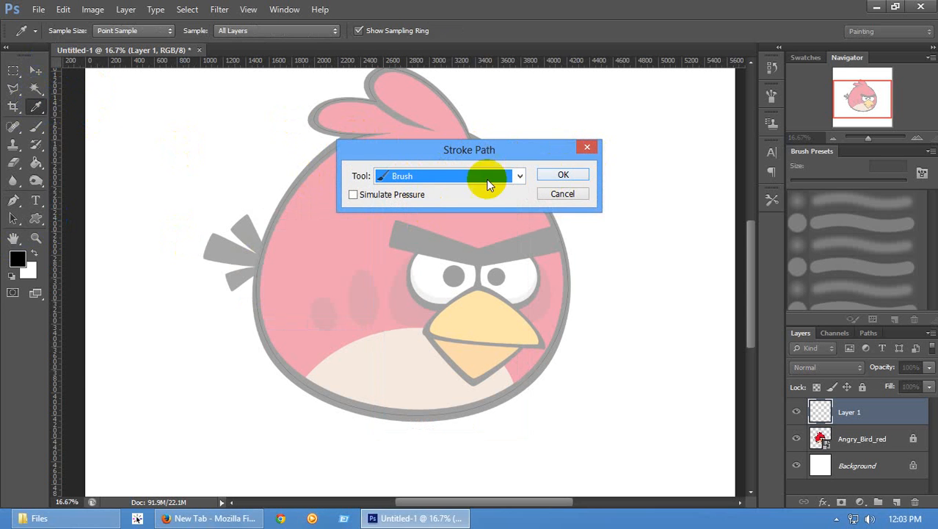
left_click(355, 195)
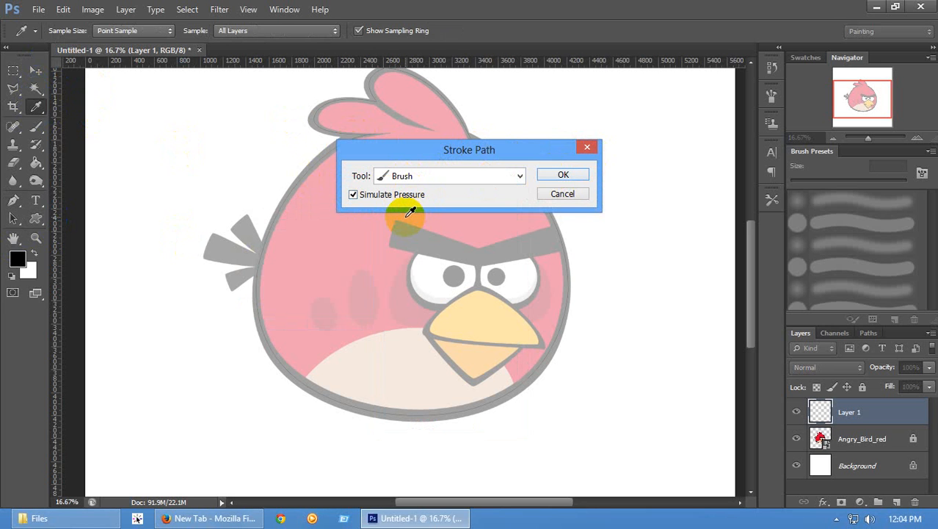
left_click(563, 175)
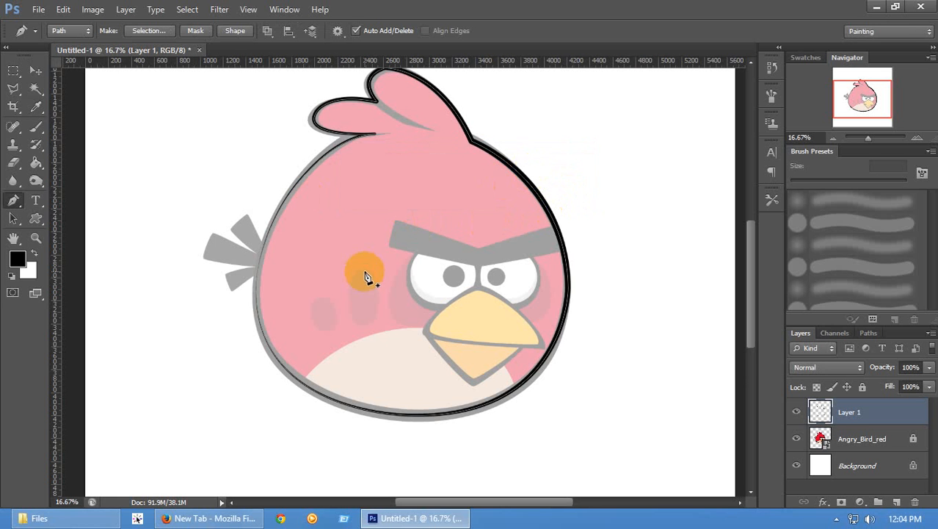
Delete the outline path and toggle the Angry_Bird_red layer's visibility to compare the black stroke with the reference
right_click(571, 287)
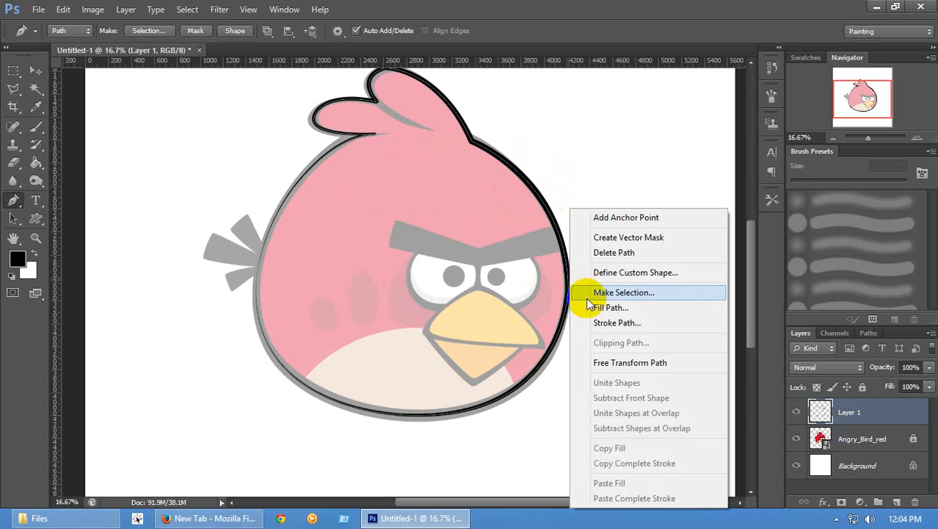
left_click(608, 253)
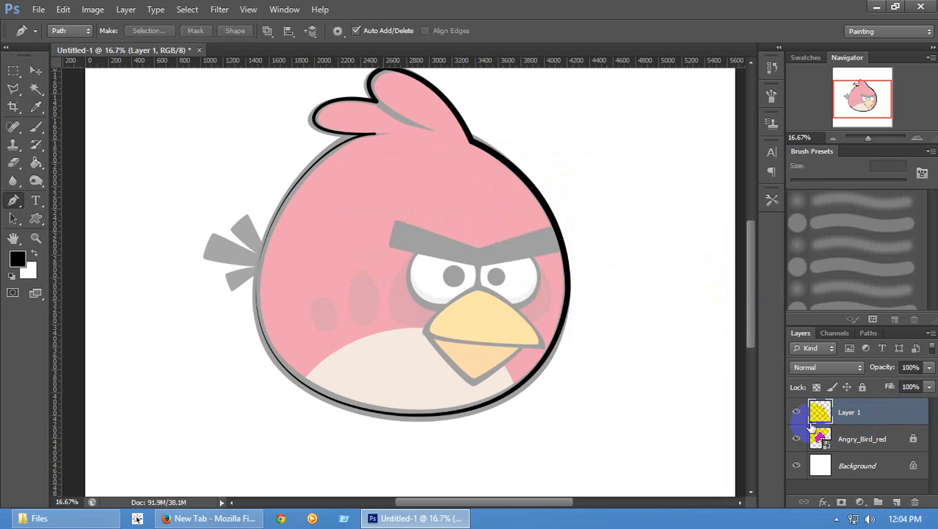
left_click(797, 439)
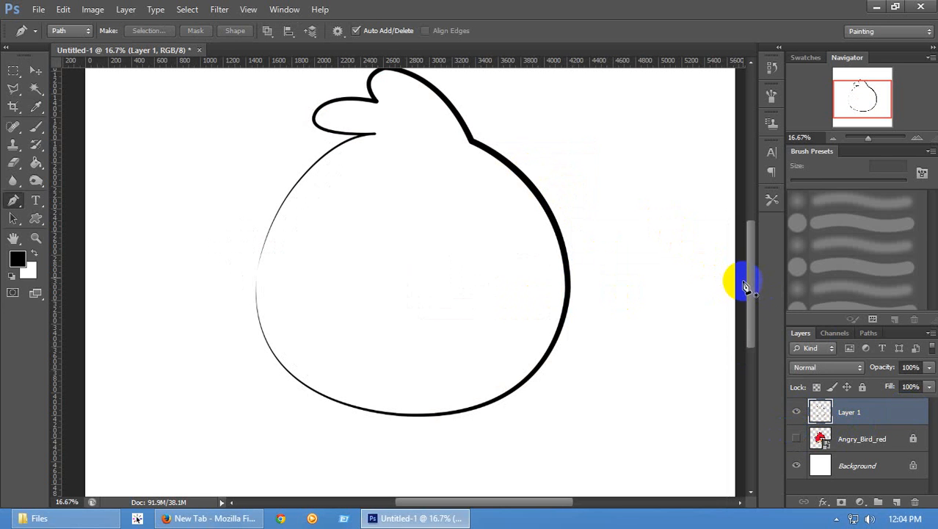
scroll(754, 279, "up", 1)
left_click_drag(754, 280, 758, 275)
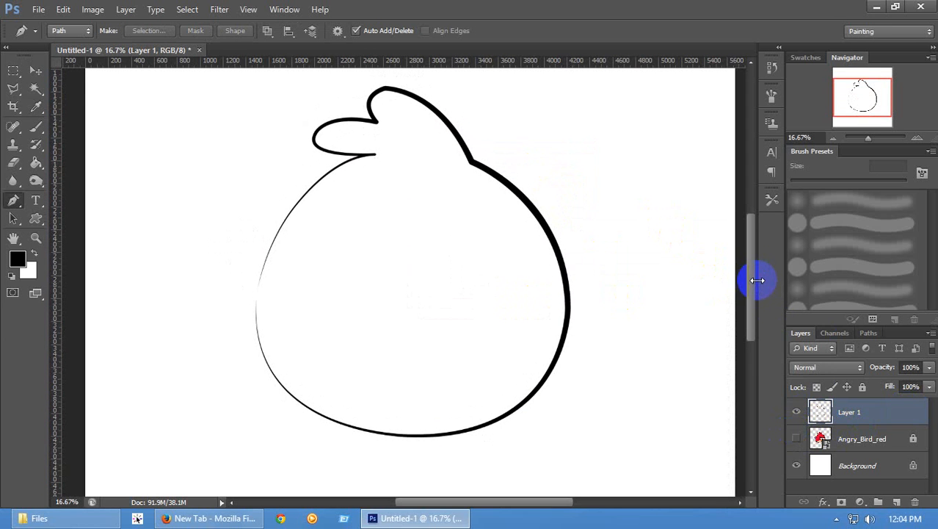
left_click(797, 441)
left_click(799, 441)
left_click(799, 440)
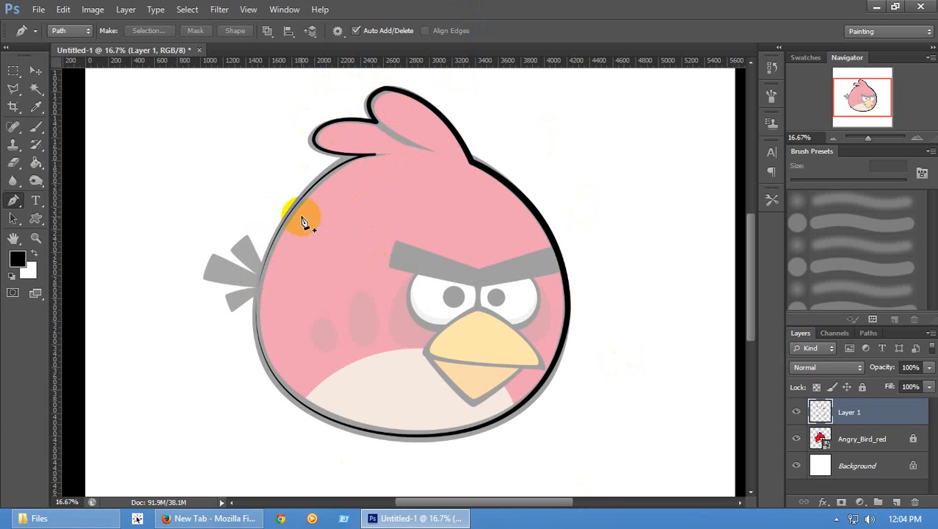
left_click_drag(751, 243, 749, 240)
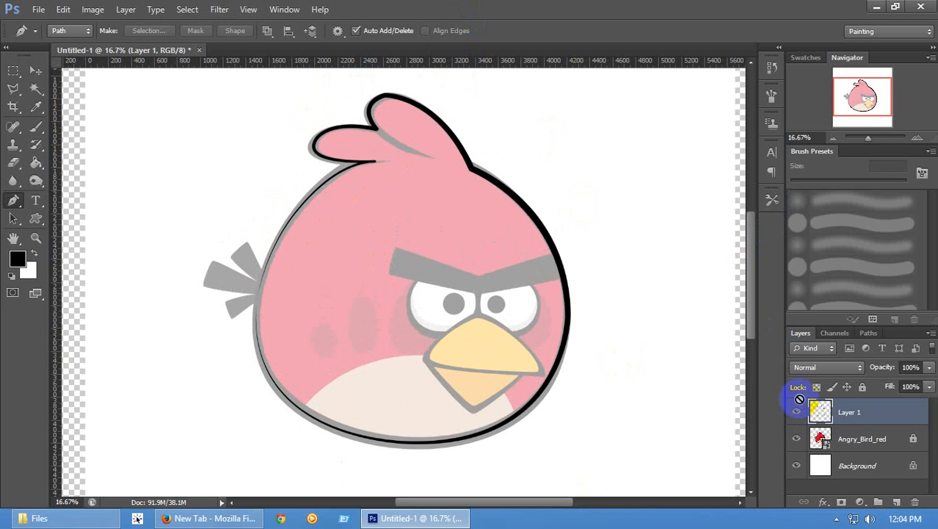
Undo the path deletion and the black brush stroke on Layer 1
key("ctrl+alt+z")
key("ctrl+alt+z")
key("ctrl+alt+z")
key("ctrl+alt+z")
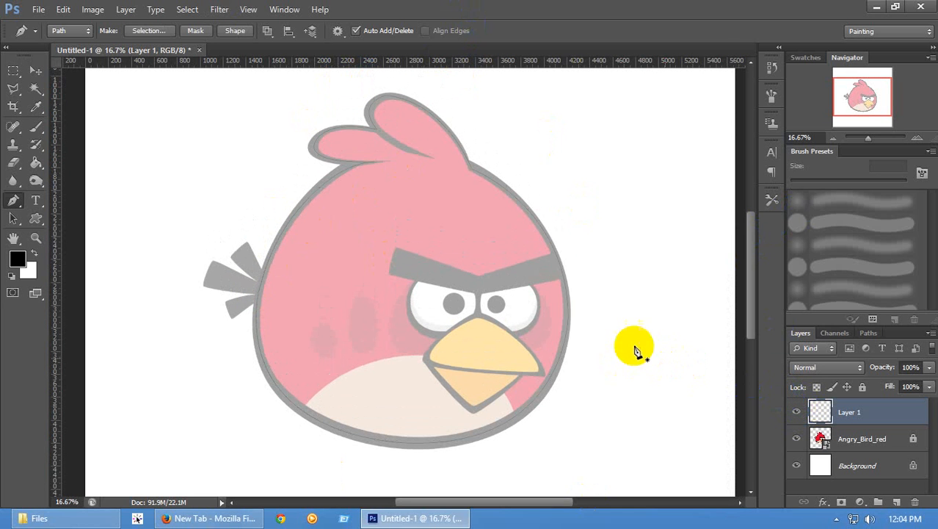
Fill the bird's outline path on Layer 1 with dark gray 404040 in Normal mode at 100% opacity
right_click(570, 320)
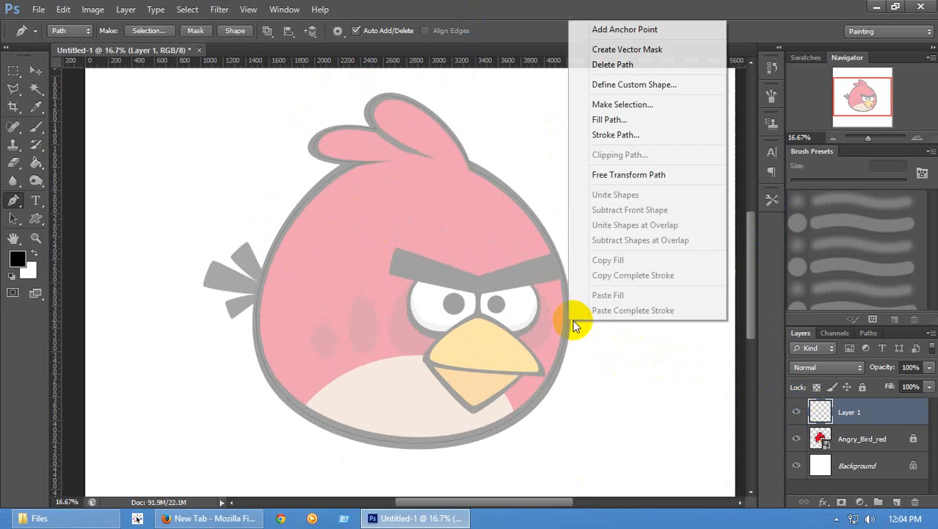
left_click(610, 120)
left_click_drag(471, 96, 603, 91)
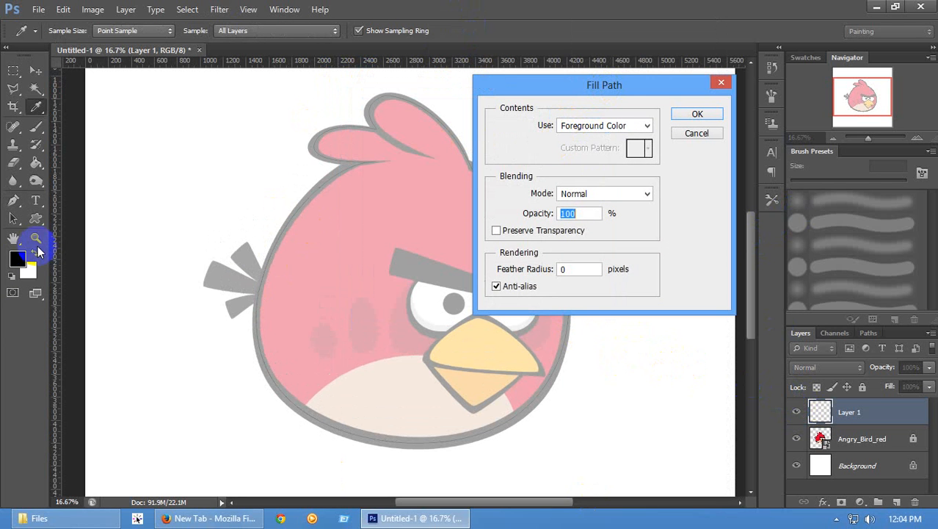
left_click(610, 125)
left_click(609, 169)
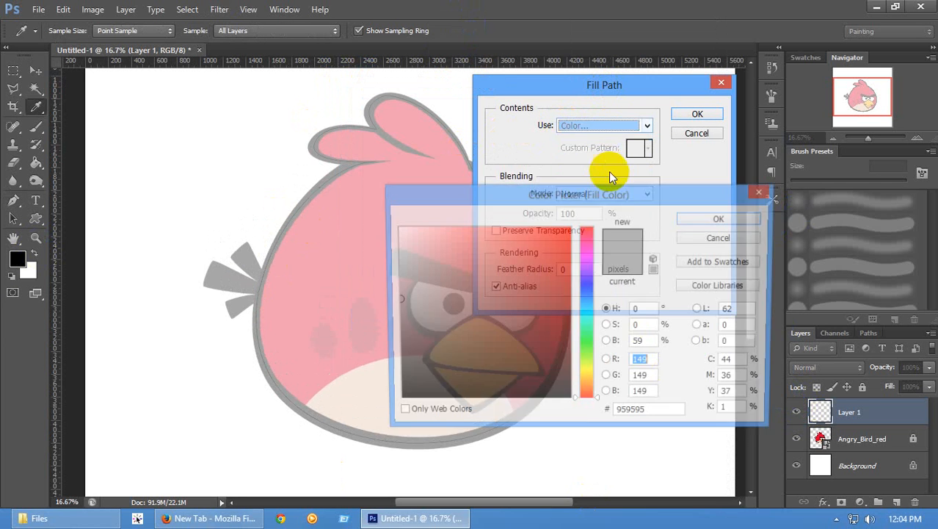
left_click_drag(514, 329, 346, 365)
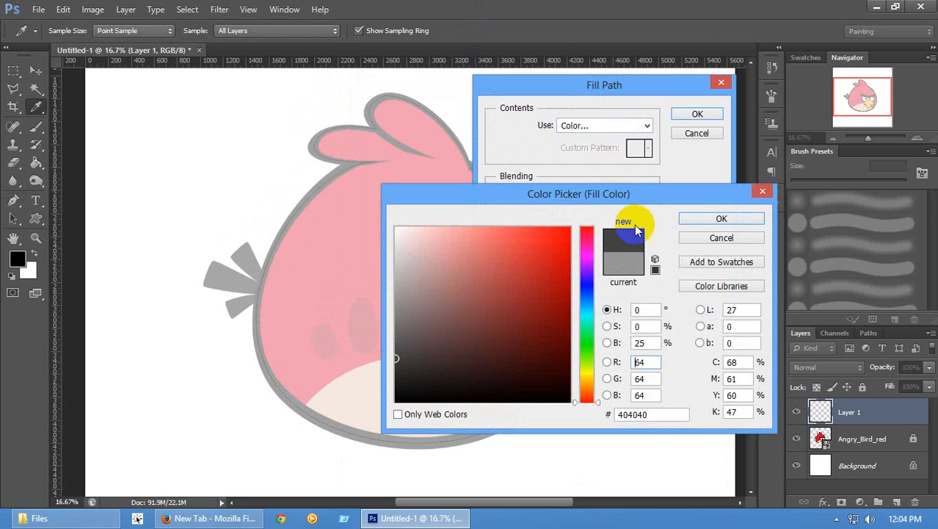
left_click(709, 217)
left_click(690, 114)
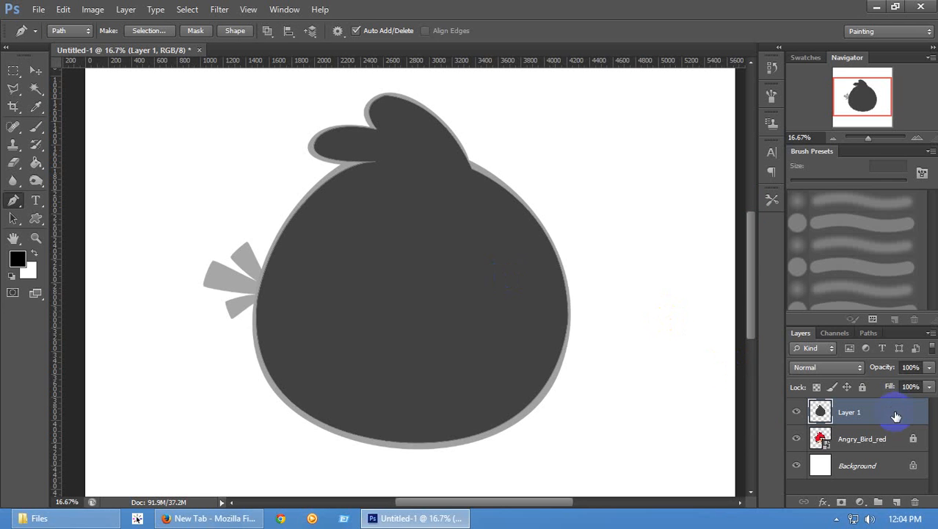
Toggle the Angry_Bird_red layer off and on to compare the filled silhouette with the reference
left_click(796, 439)
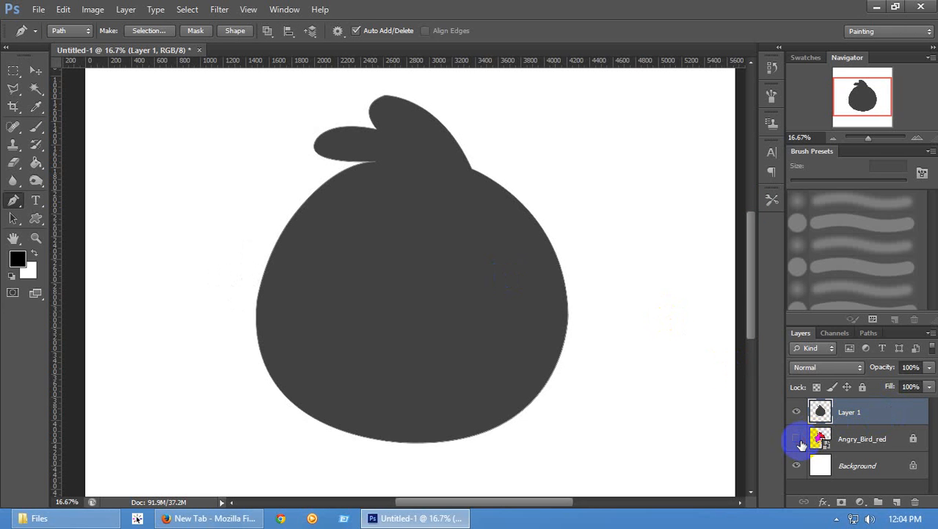
left_click(800, 441)
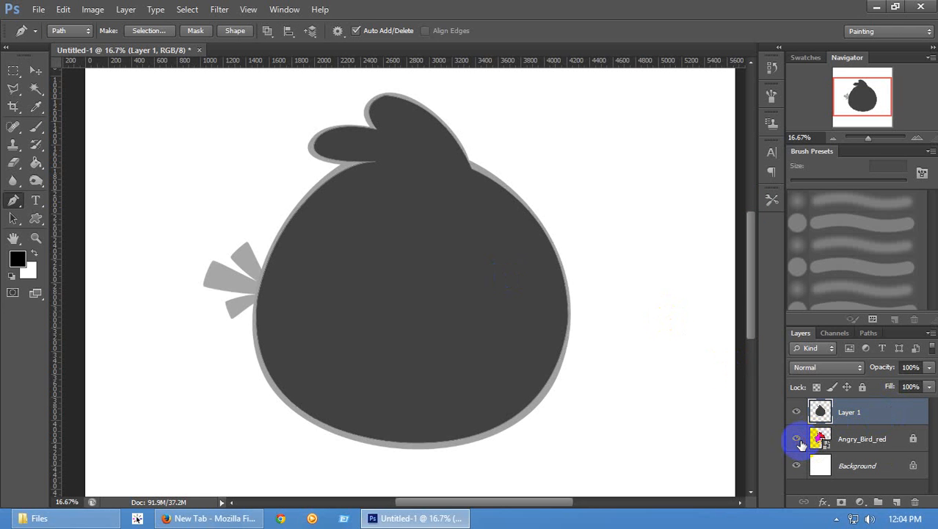
left_click(800, 440)
left_click(800, 441)
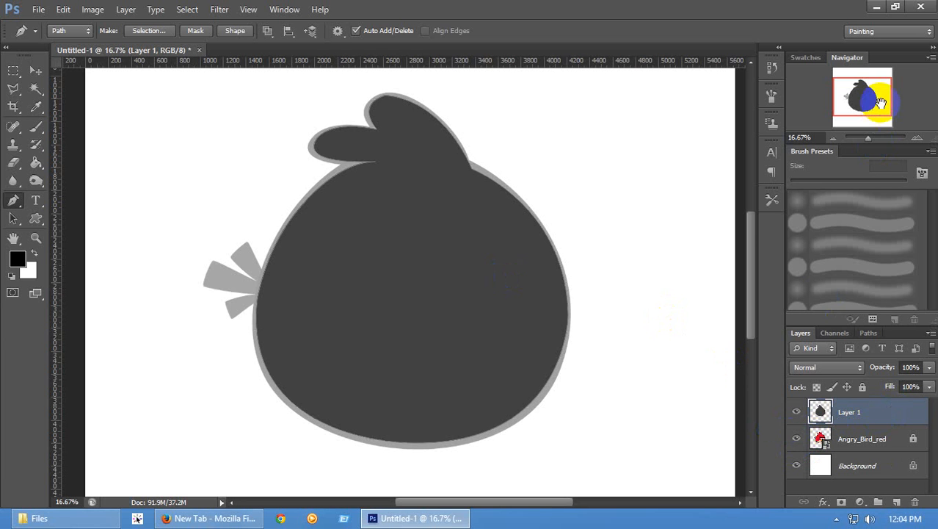
Undo the dark gray fill and the addition of Layer 1
left_click_drag(880, 99, 881, 110)
key("ctrl+alt+z")
key("ctrl+alt+z")
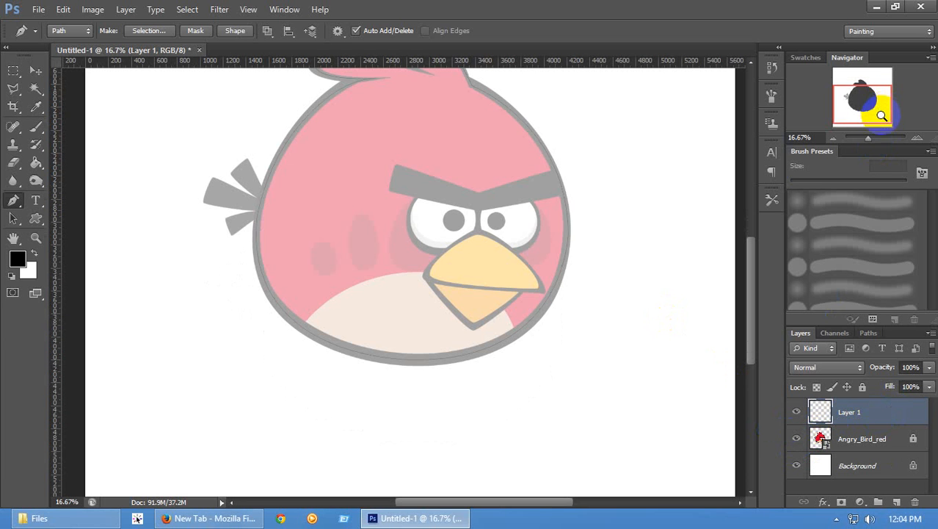
Convert the outline path into a new anti-aliased selection with a 0-pixel feather, and deselect it
right_click(555, 282)
left_click(587, 291)
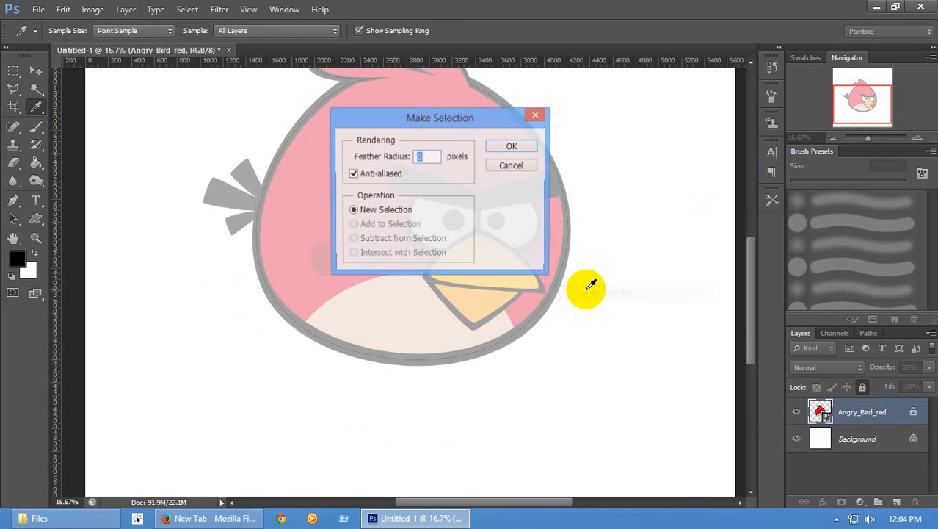
left_click(499, 148)
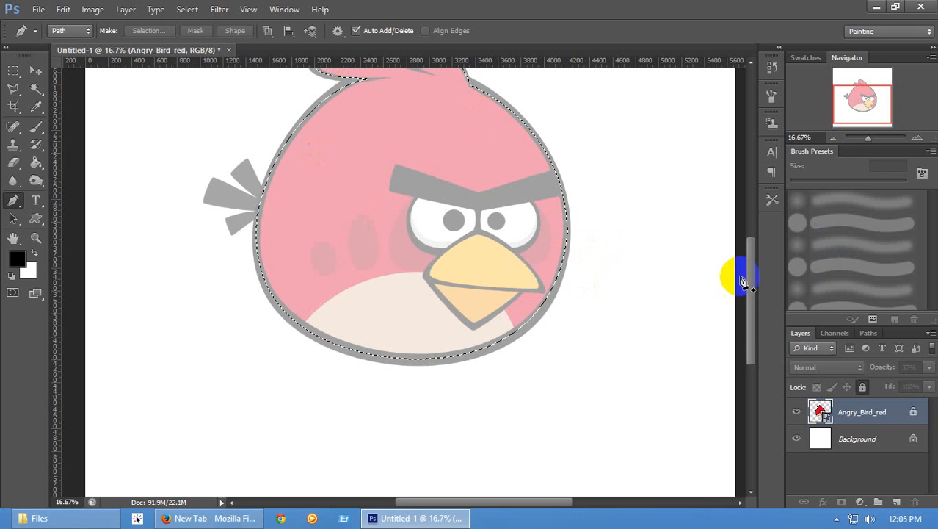
left_click_drag(743, 279, 756, 248)
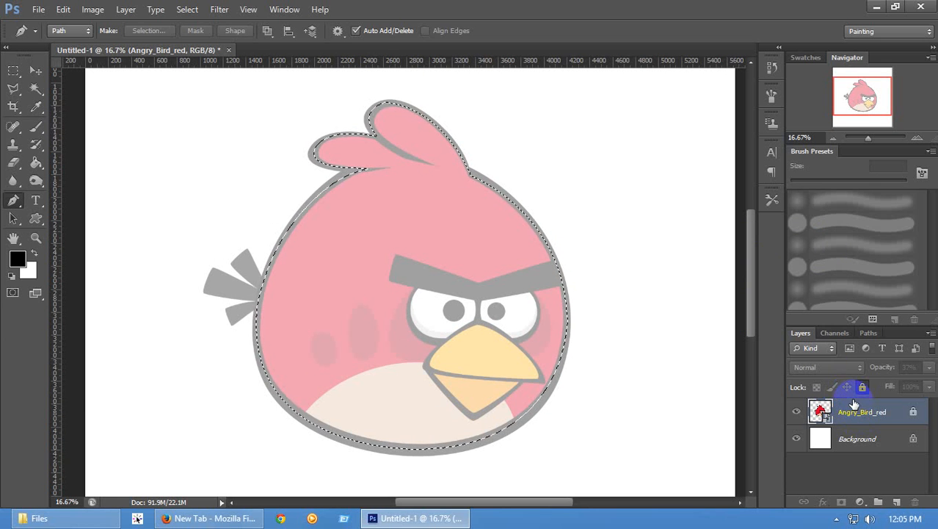
key("ctrl+d")
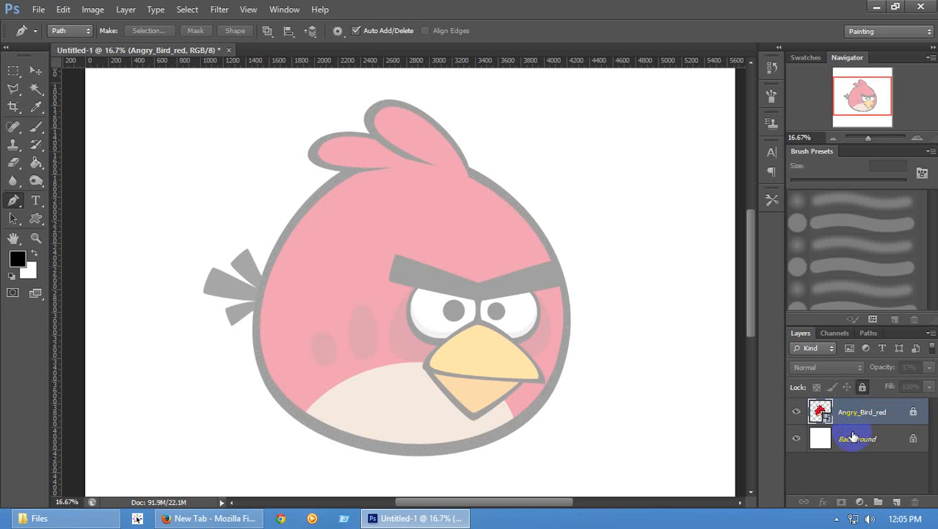
Draw a short two-anchor segment with the Pen tool along the bird's upper back toward the crest base
right_click(17, 205)
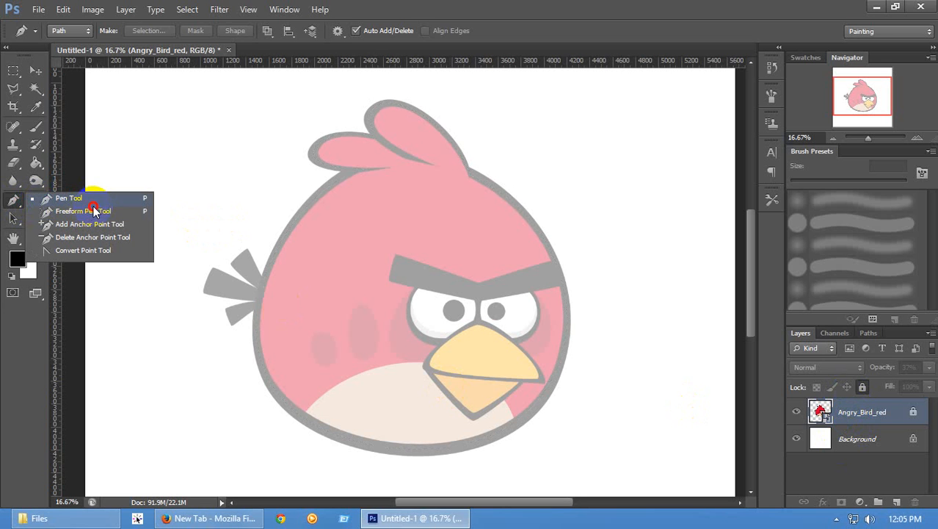
left_click(74, 198)
left_click_drag(296, 218, 330, 183)
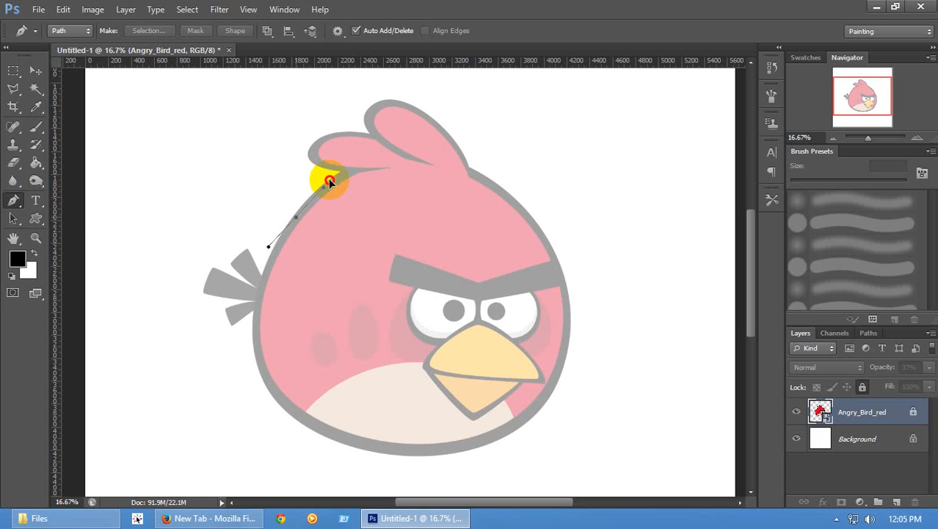
left_click(342, 171)
Draw a closed freehand path with the Freeform Pen tool around the crest and upper face, passing through the eyes
right_click(16, 199)
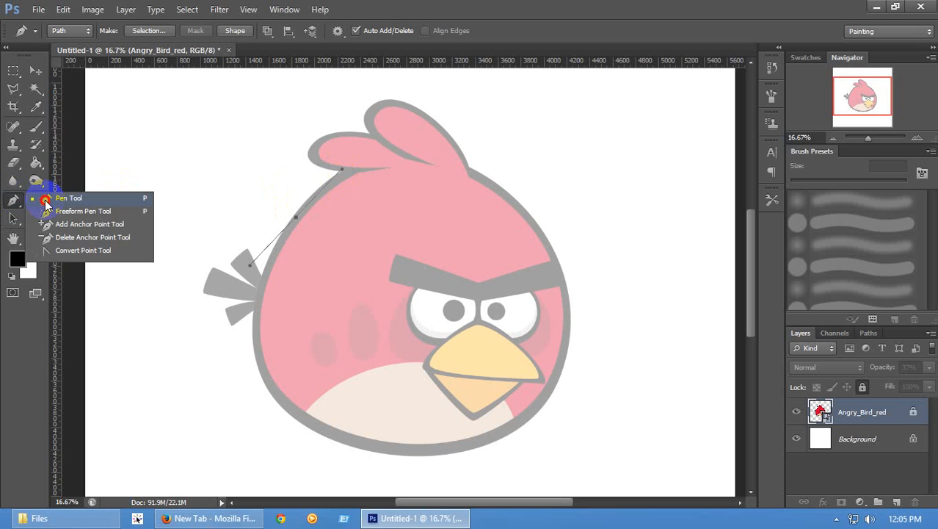
left_click(133, 214)
mouse_move(349, 170)
left_mouse_down()
mouse_move(325, 152)
mouse_move(327, 138)
mouse_move(367, 135)
mouse_move(377, 106)
mouse_move(418, 112)
mouse_move(550, 263)
left_mouse_up()
mouse_move(556, 301)
left_mouse_down()
mouse_move(556, 316)
mouse_move(453, 302)
mouse_move(329, 210)
mouse_move(346, 164)
mouse_move(362, 166)
mouse_move(356, 178)
left_mouse_up()
Make a new anti-aliased selection with a 0-pixel feather from the freehand path, and clear the selection
right_click(356, 176)
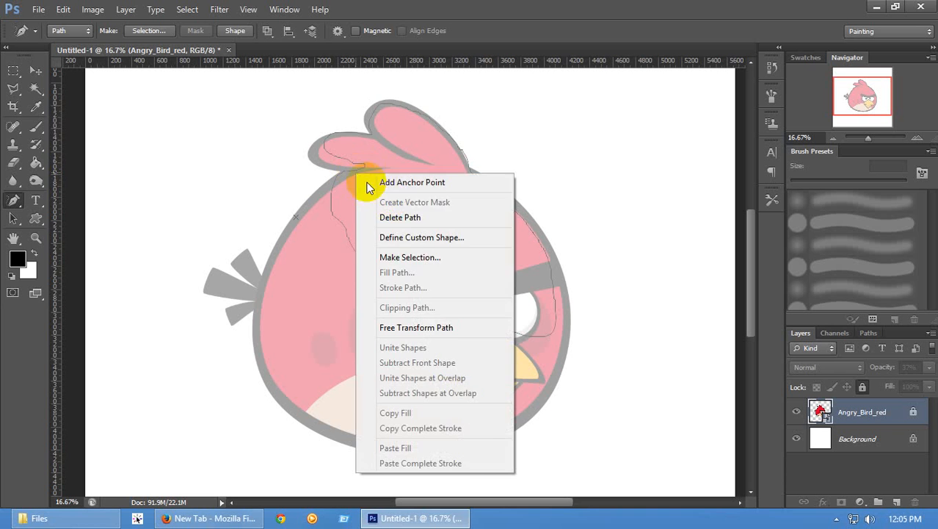
left_click(438, 266)
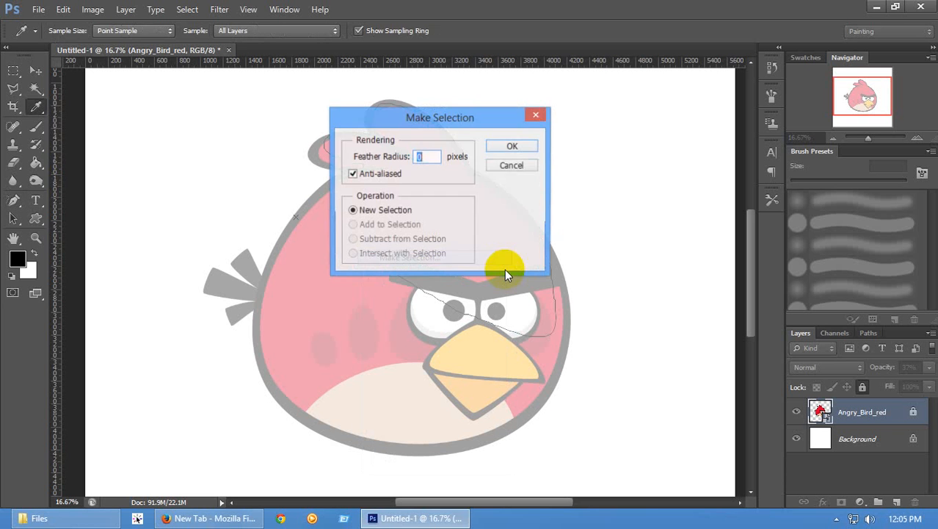
left_click(522, 146)
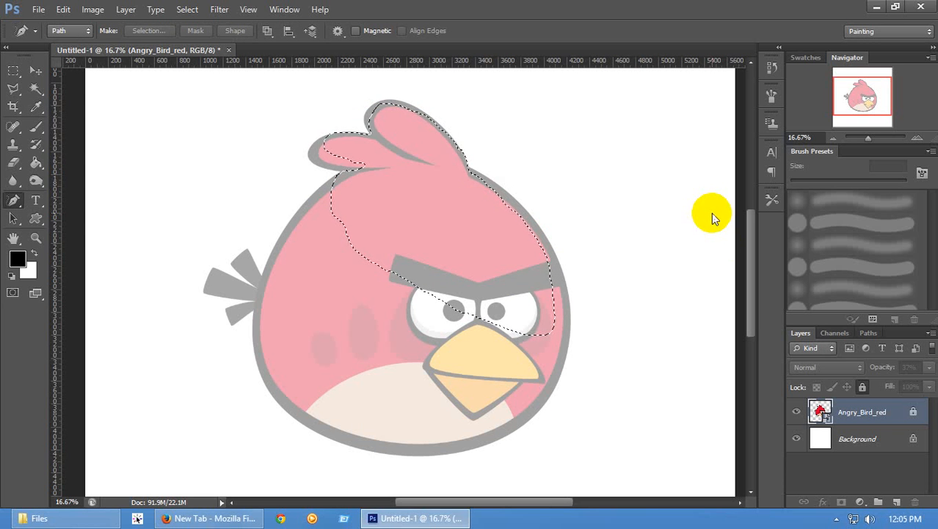
key("ctrl+s")
View the document's color channels and return to the layer list
left_click(834, 329)
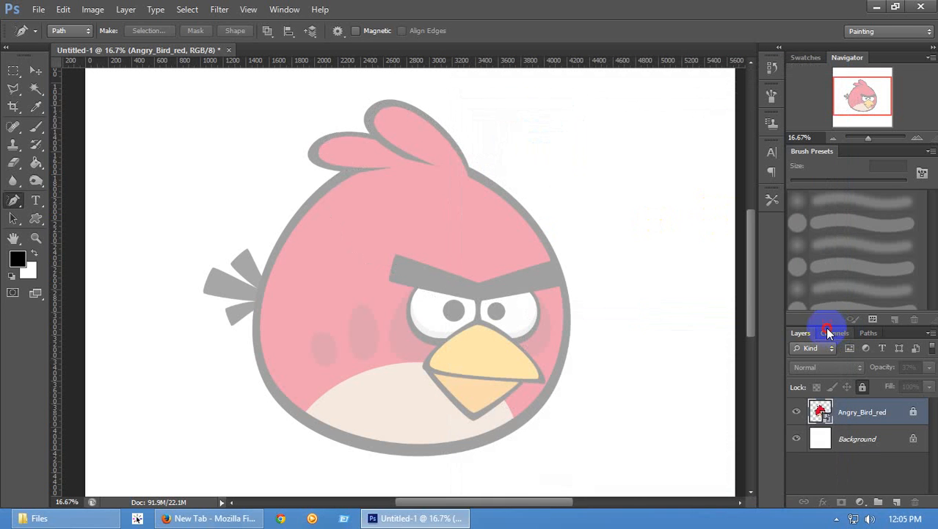
left_click(829, 331)
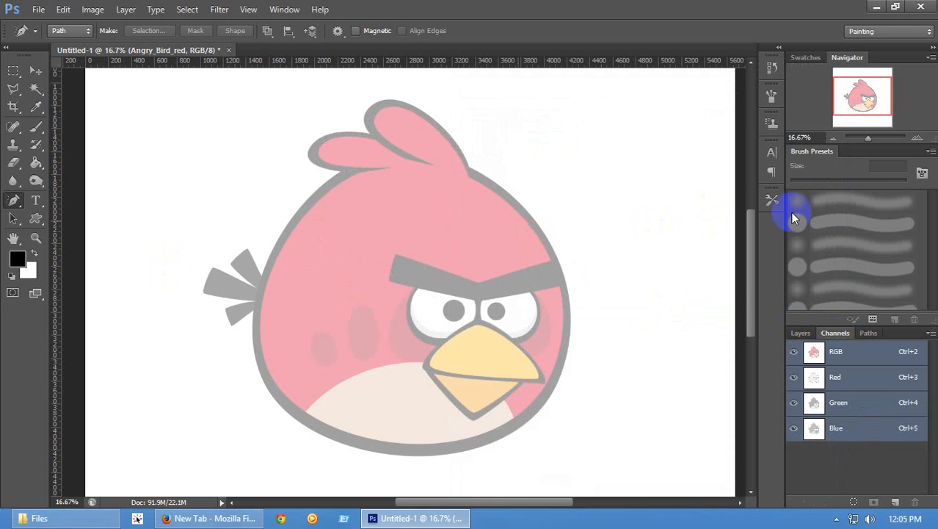
left_click(793, 339)
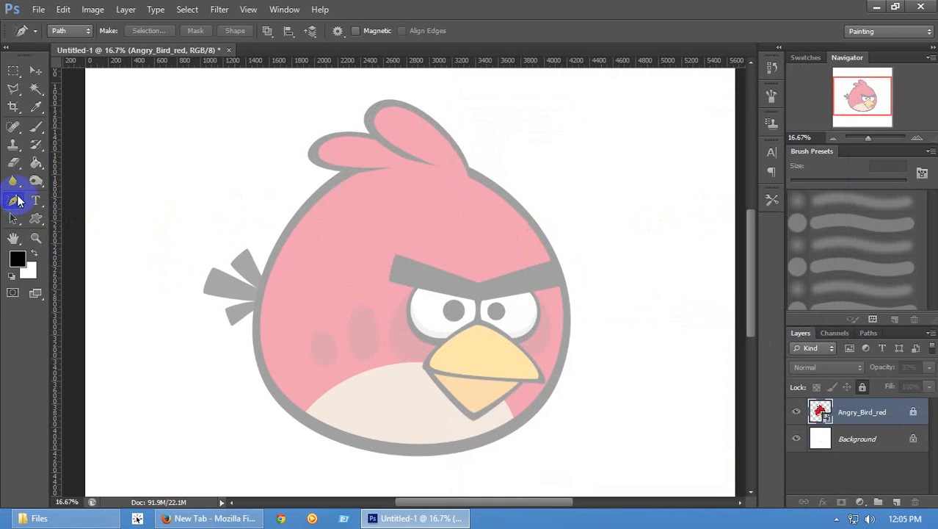
Draw a three-anchor curved Pen tool path from the upper back over the crest base to the brow, and hide the Angry_Bird_red layer
left_click_drag(13, 200, 82, 231)
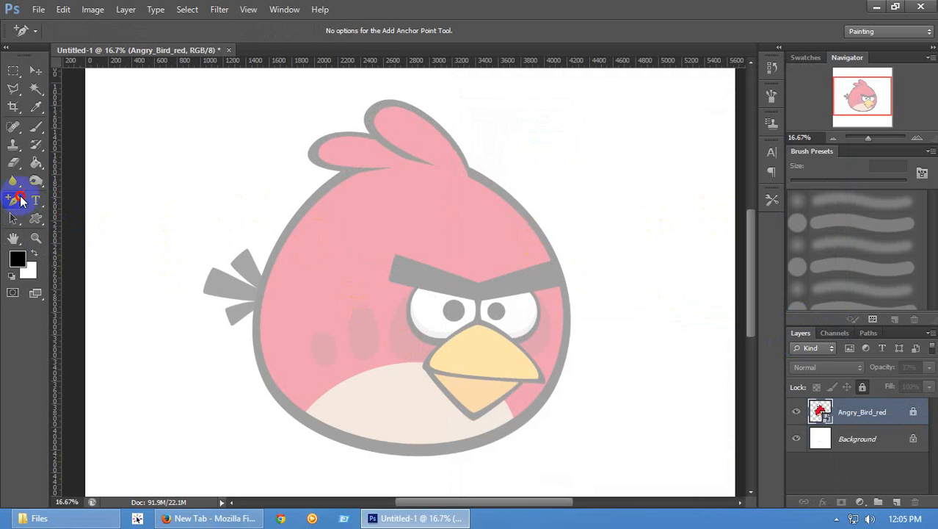
left_click_drag(21, 200, 73, 200)
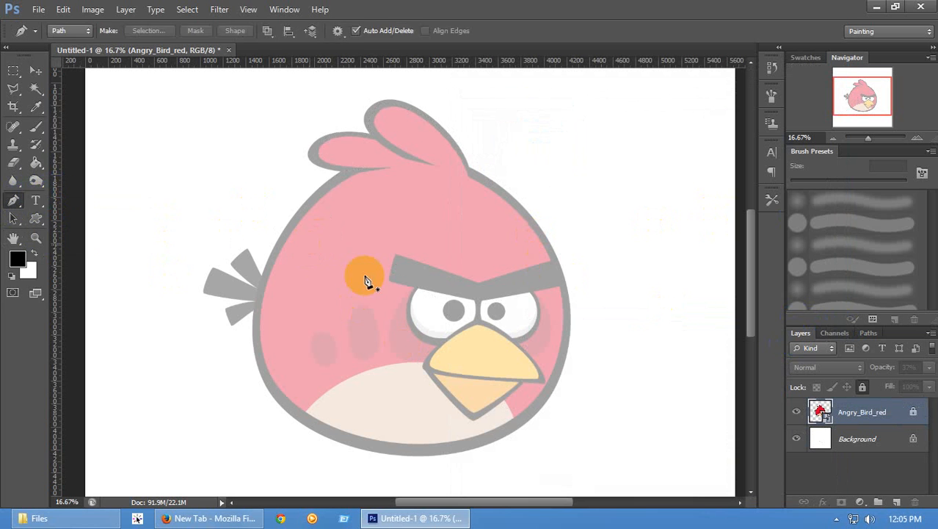
left_click(286, 232)
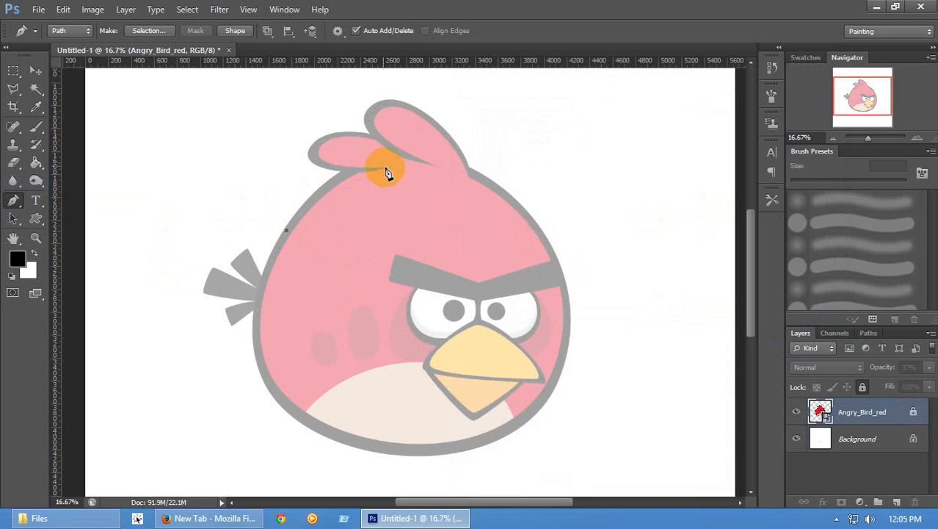
mouse_move(444, 171)
left_mouse_down()
mouse_move(456, 163)
mouse_move(437, 173)
left_mouse_up()
left_click(385, 168)
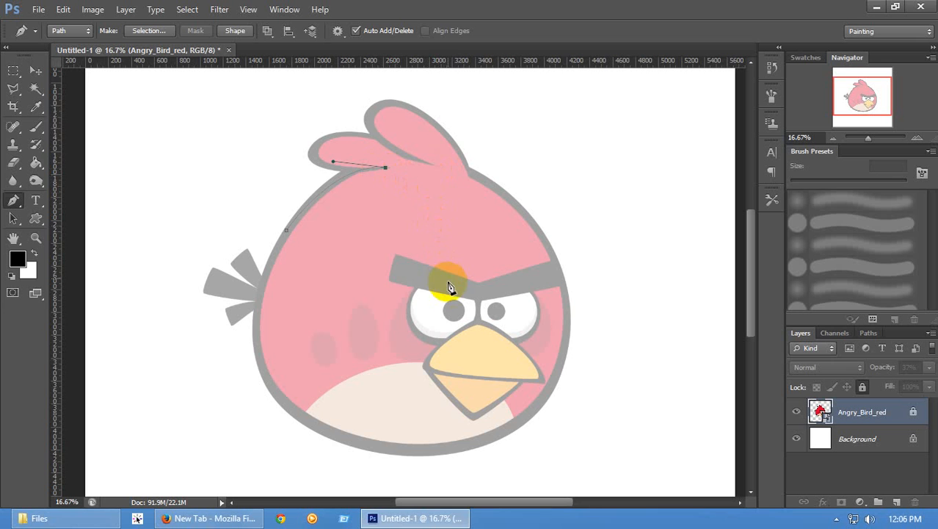
left_click_drag(448, 279, 427, 389)
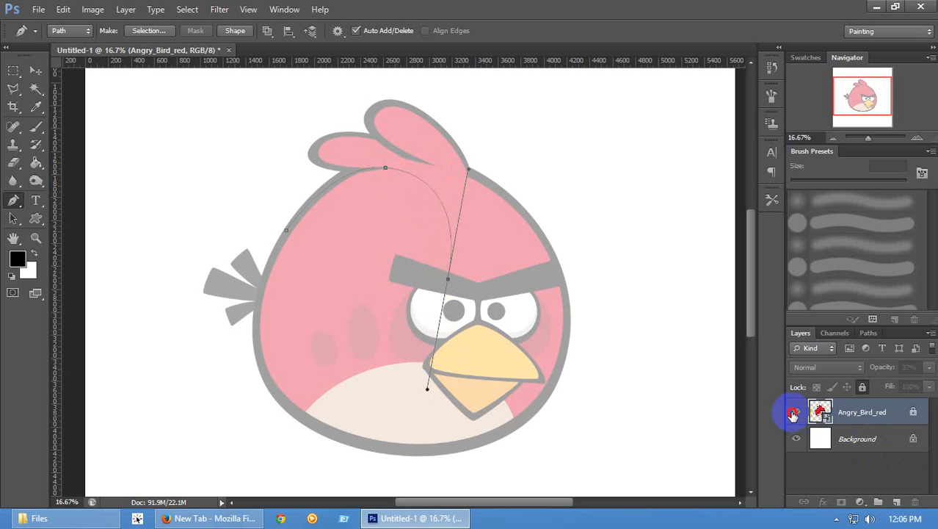
left_click(797, 412)
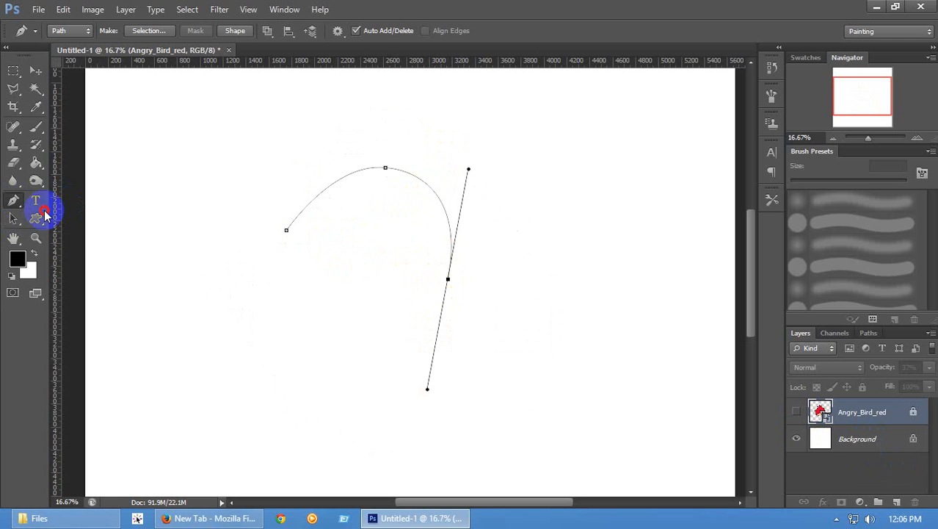
Add an anchor point midway along the path's right-hand curve with the Add Anchor Point tool, and move it outward up and to the right
right_click(13, 200)
left_click(89, 224)
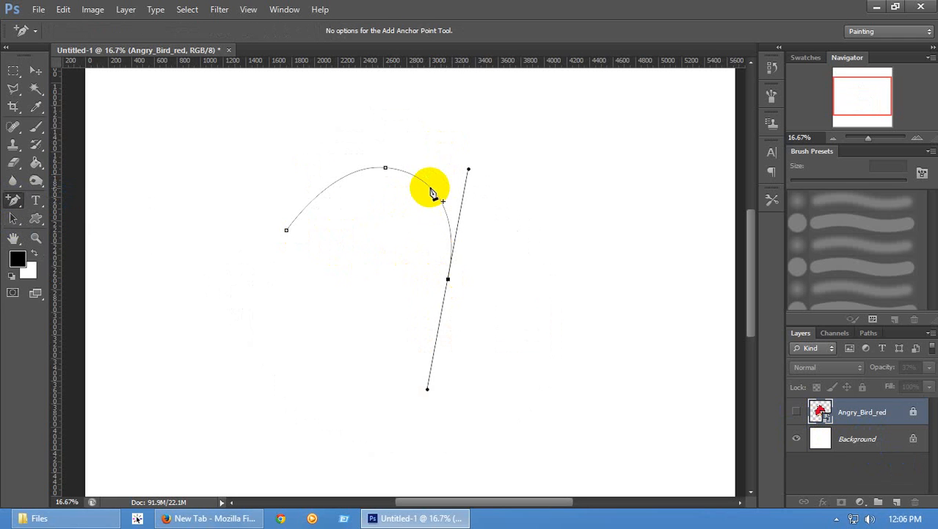
left_click(431, 190)
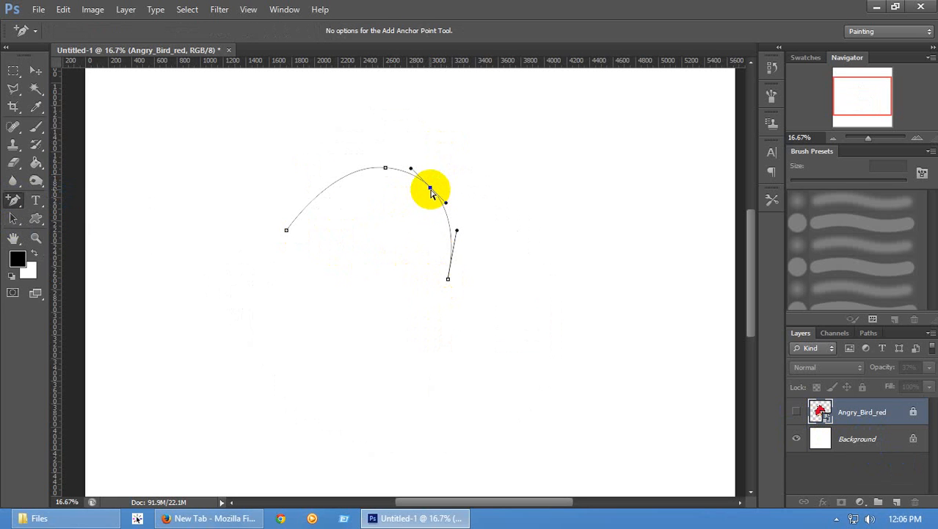
left_click_drag(431, 189, 449, 171)
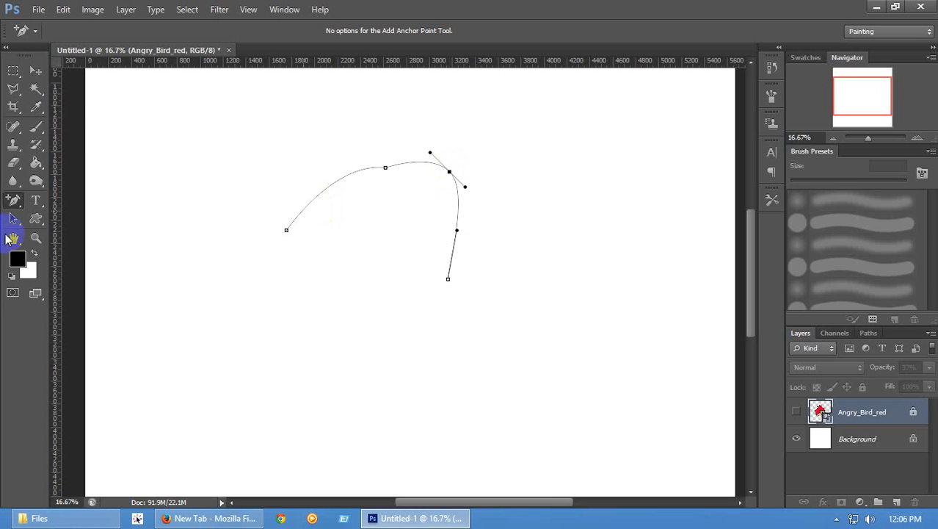
Delete the added anchor point with the Delete Anchor Point tool, then try deleting the path's top anchor and undo that deletion
left_click(20, 208)
left_click(80, 237)
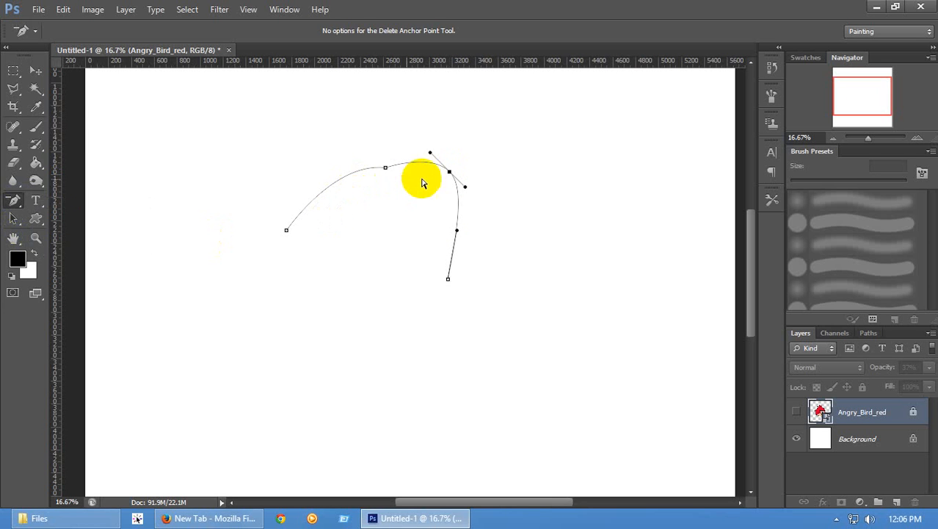
left_click(449, 174)
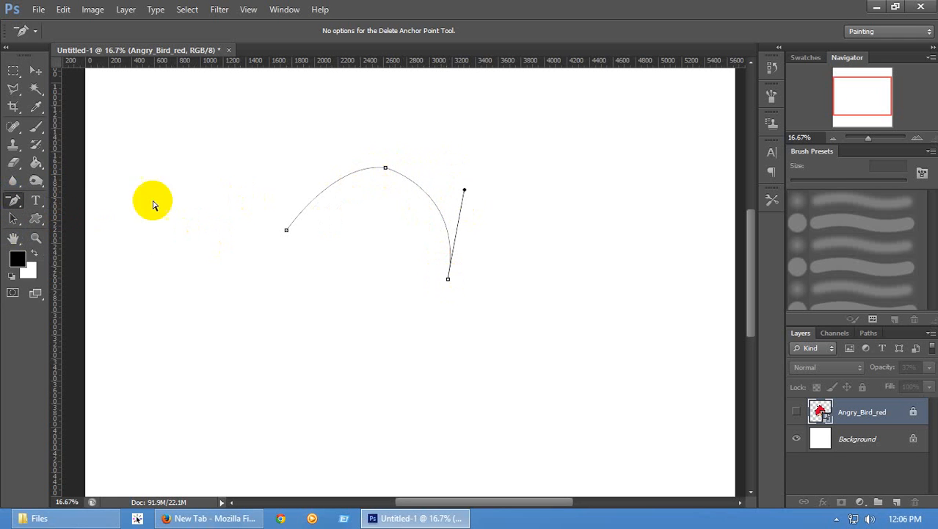
left_click(386, 171)
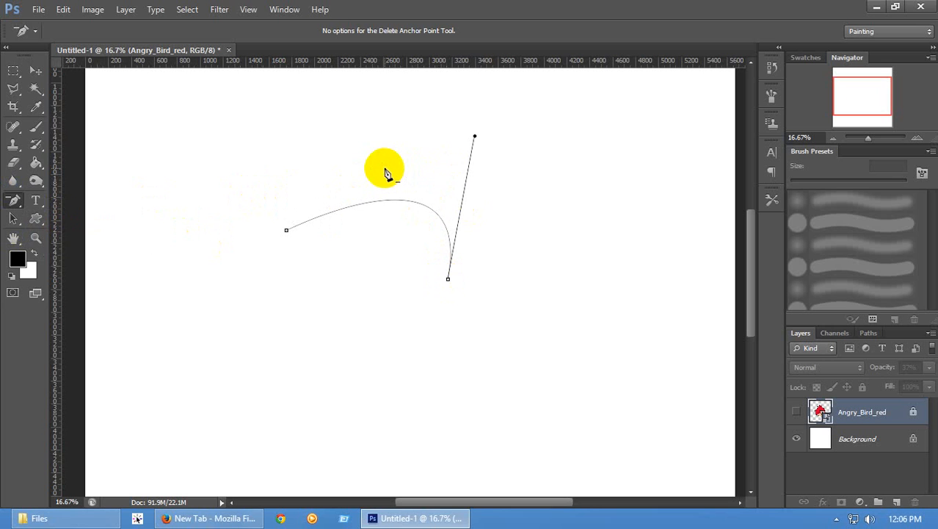
key("ctrl+z")
Straighten the path's left segment at the top anchor with the Convert Point tool, and restore that segment's curve
left_click(13, 200)
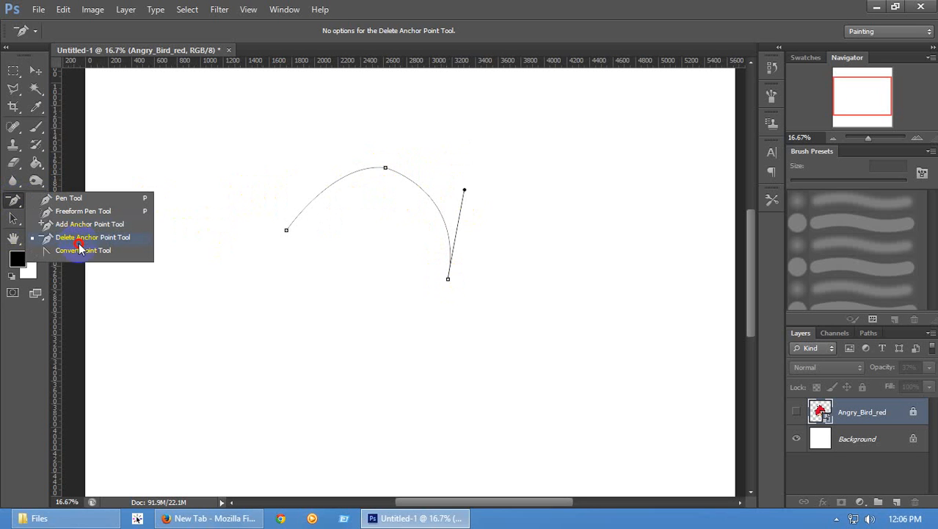
left_click(81, 251)
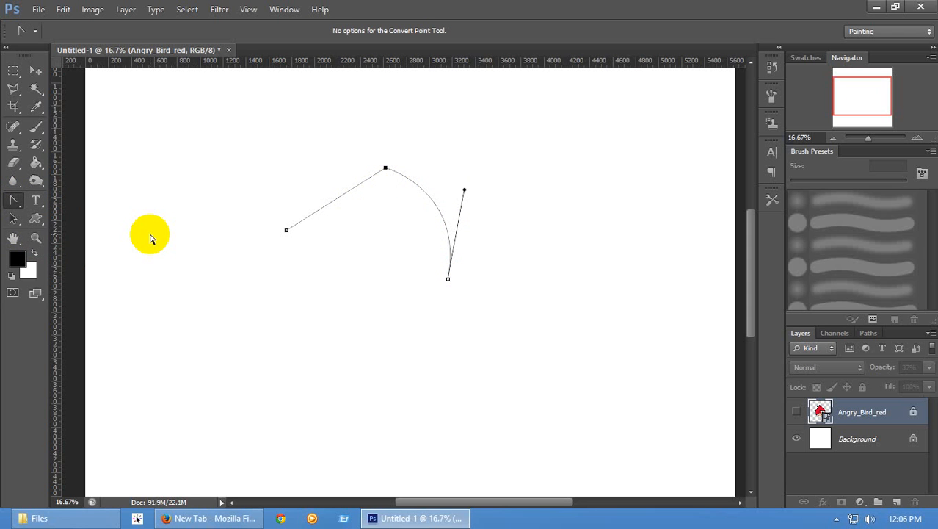
left_click_drag(312, 220, 301, 206)
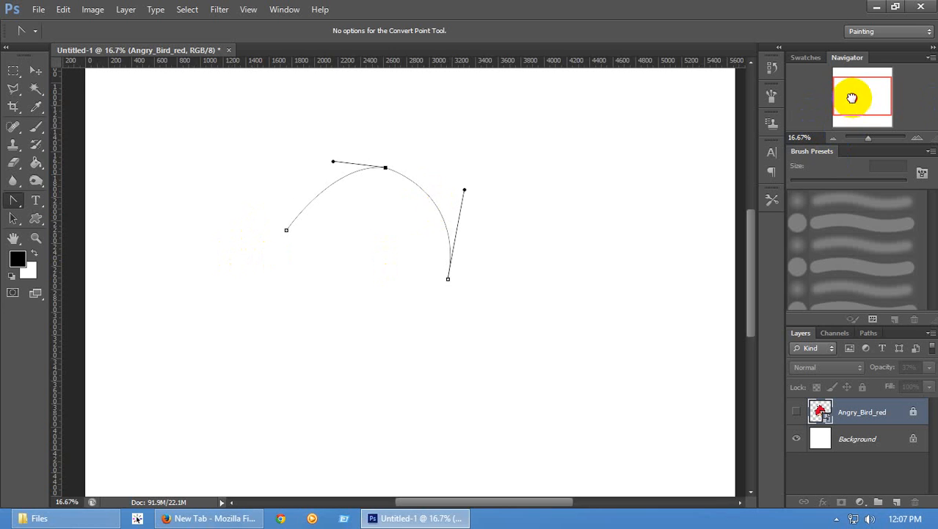
left_click_drag(854, 96, 853, 92)
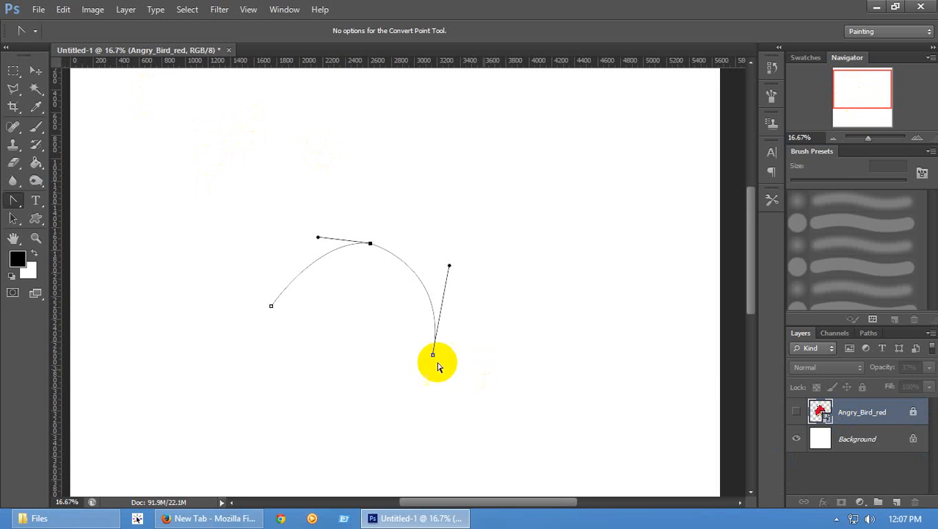